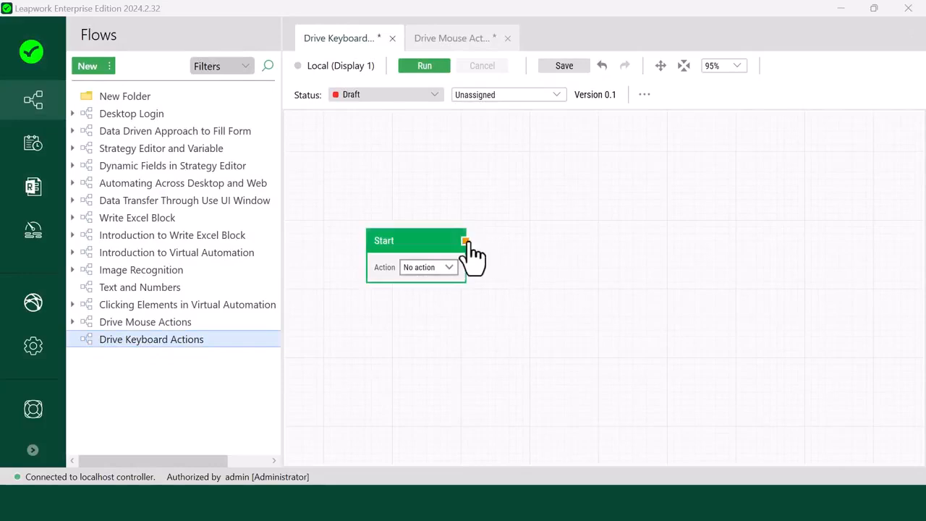
Step: Add a Type text block from the Mouse and Keyboard category, connected to the output of the Start block
left_click_drag(465, 241, 497, 243)
type("Type text")
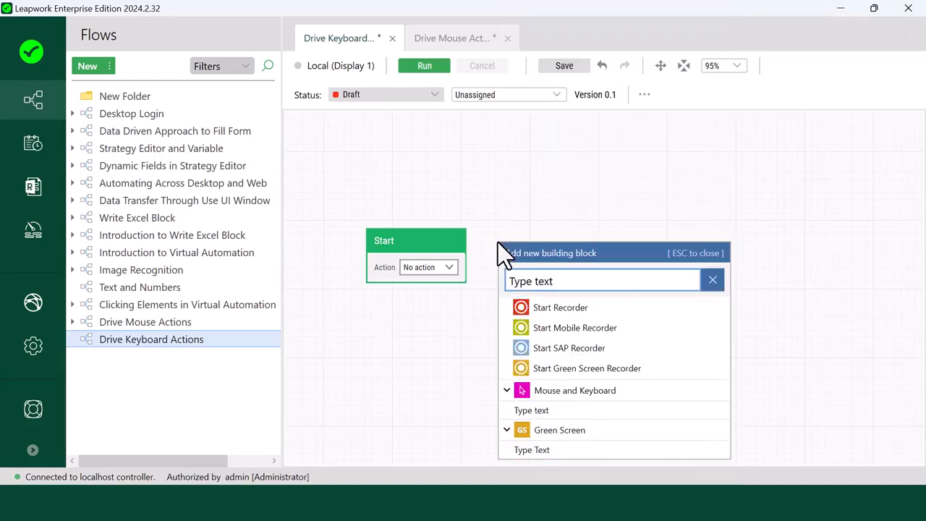
left_click(549, 411)
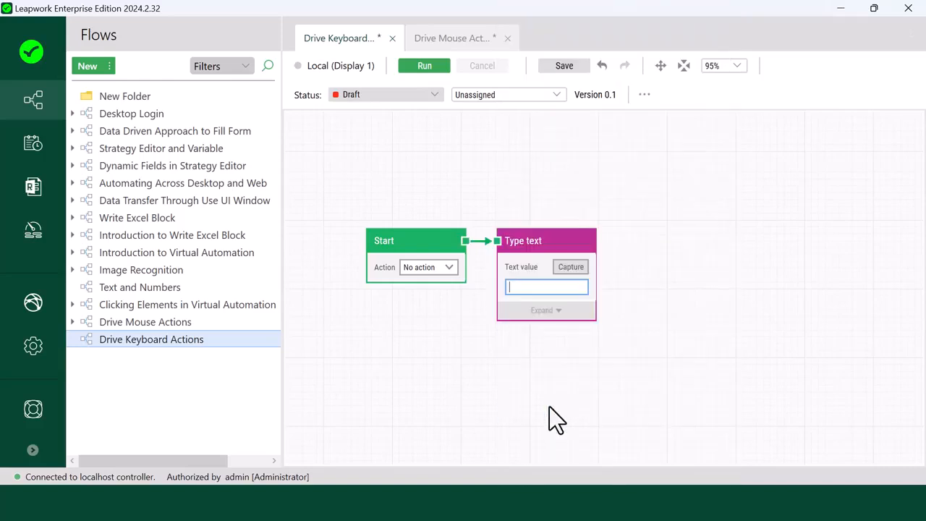
left_click(554, 266)
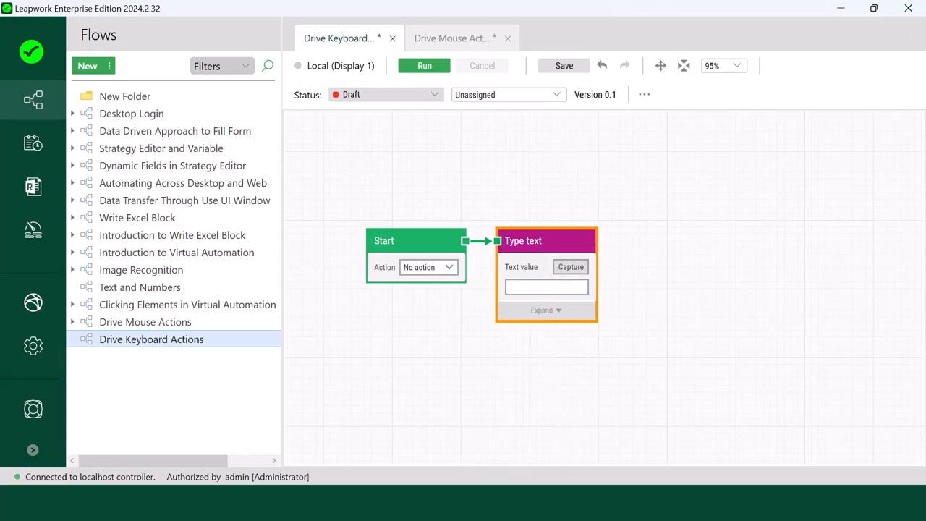
Step: Check the empty Notepad++ document, then return to Leapwork and set the Type text block's text value to "Happy Automation"
left_click(575, 502)
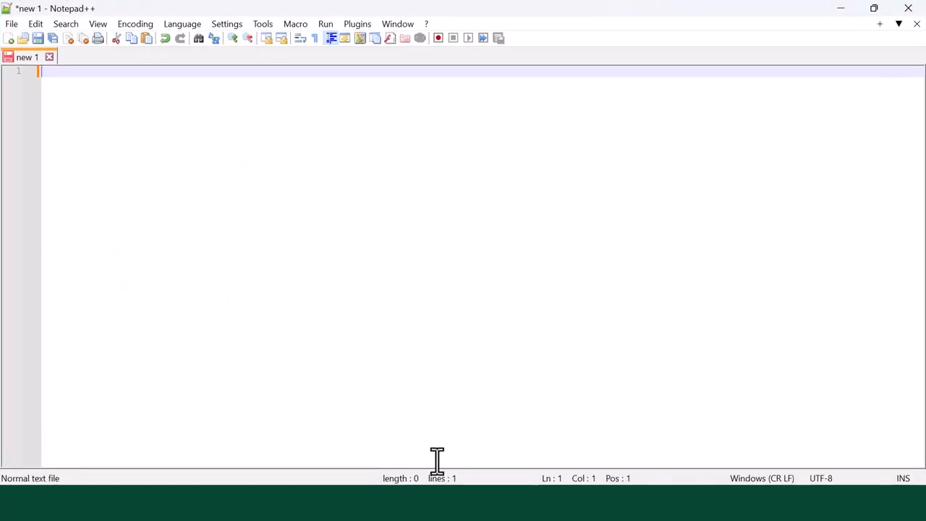
left_click(440, 502)
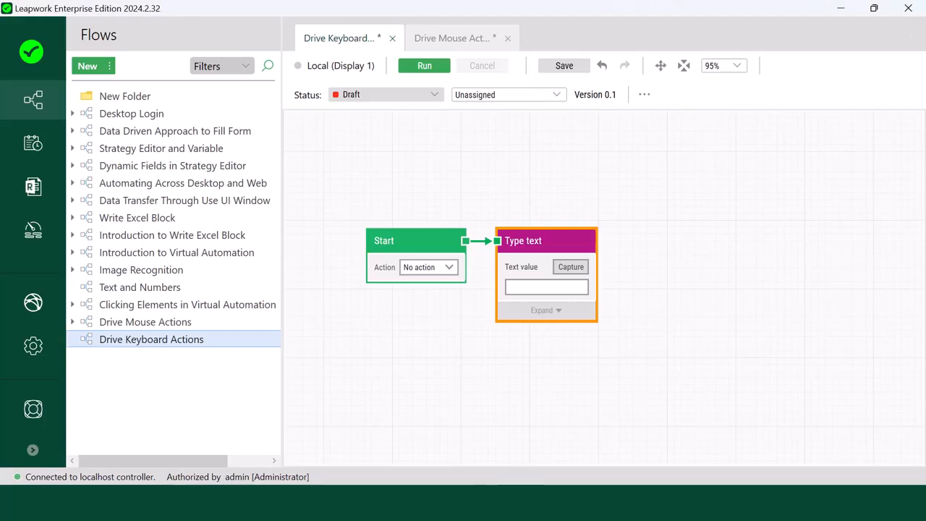
left_click(524, 287)
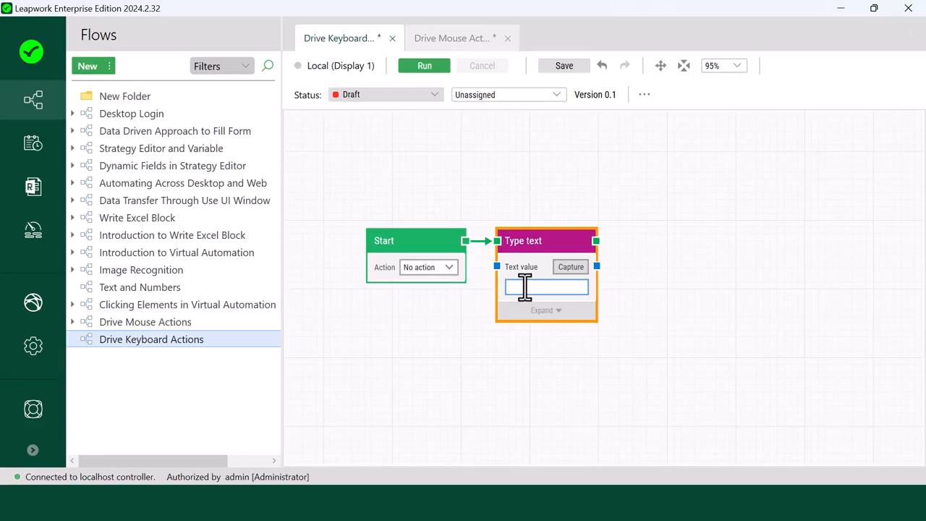
type("Happy Automation")
Step: Run the flow from the Type text block so it types "Happy Automation" into Notepad++
right_click(537, 251)
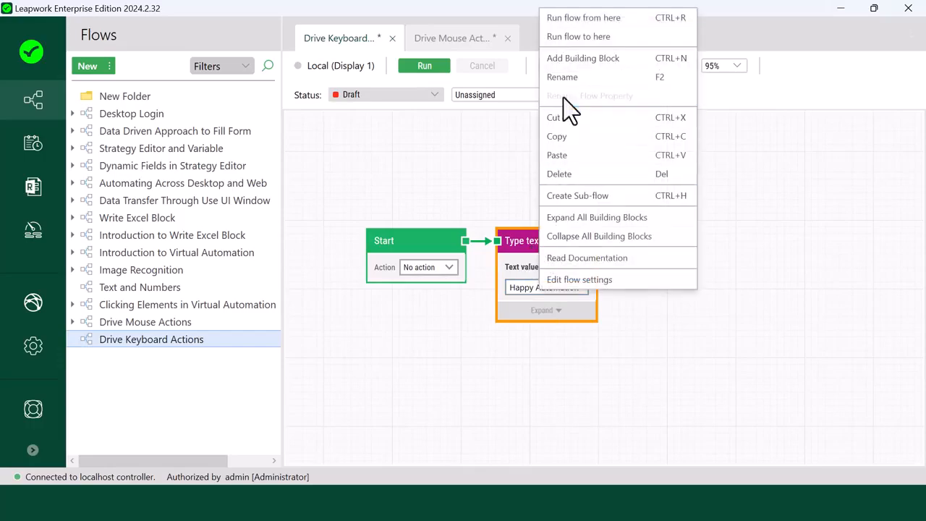
left_click(567, 26)
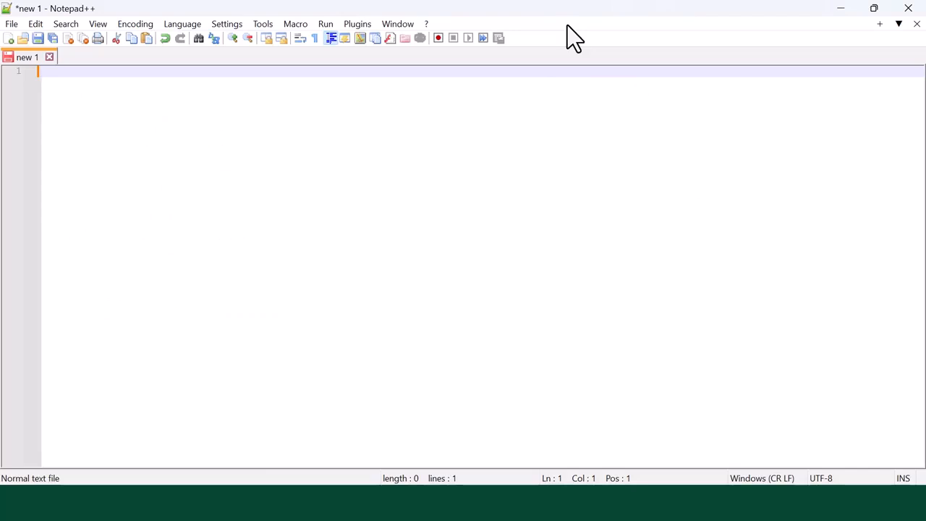
type("Happy Automation")
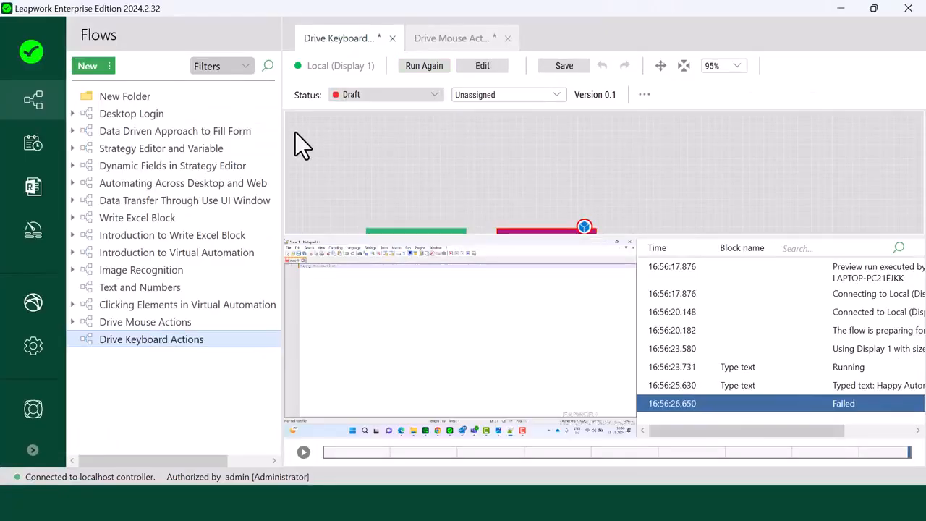
Step: Examine the Type text entry in the run log, then return the flow to edit mode
mouse_move(329, 274)
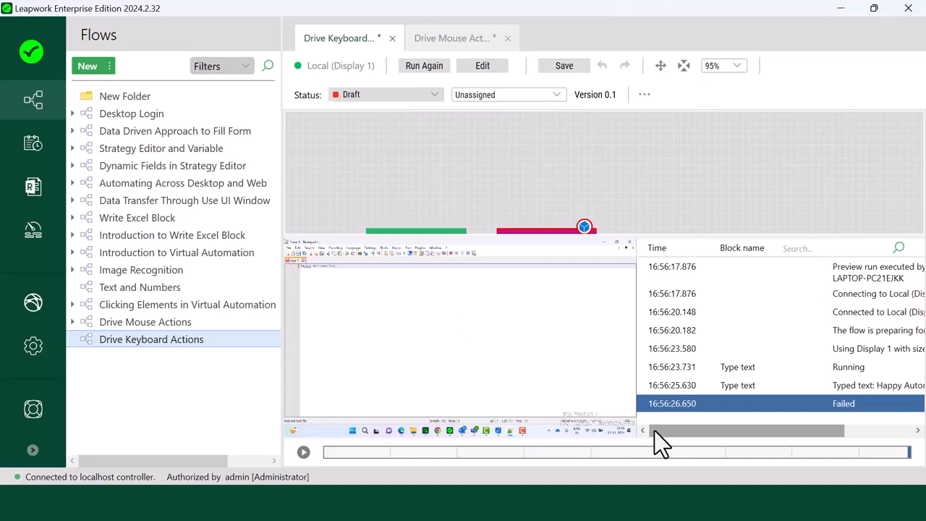
left_click_drag(654, 430, 679, 432)
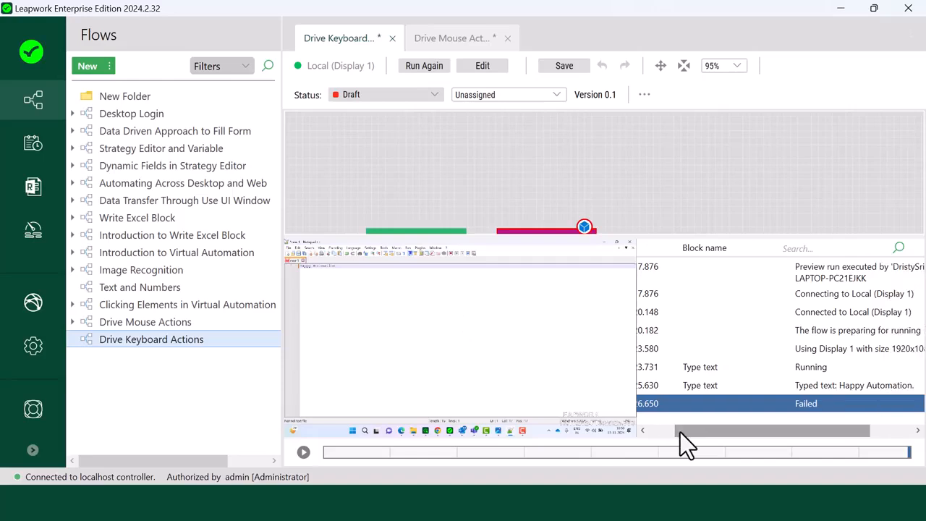
left_click(820, 387)
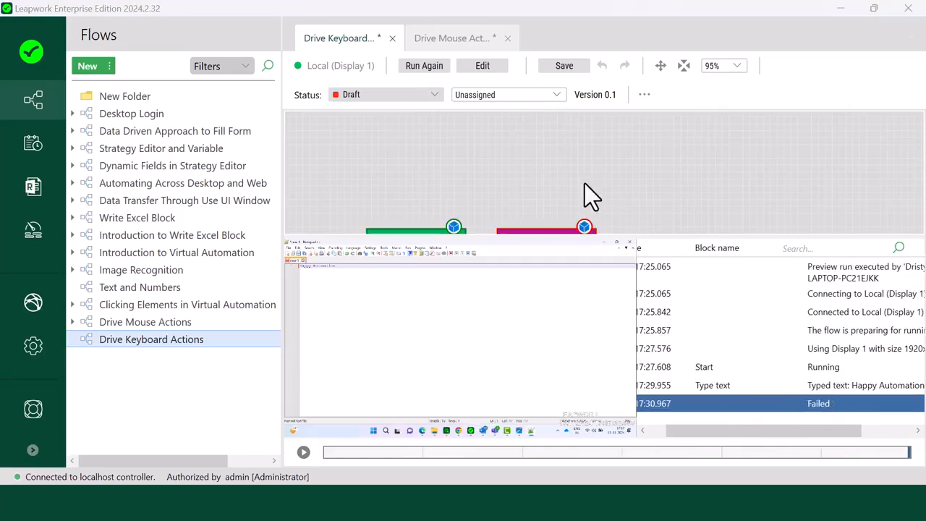
left_click(482, 66)
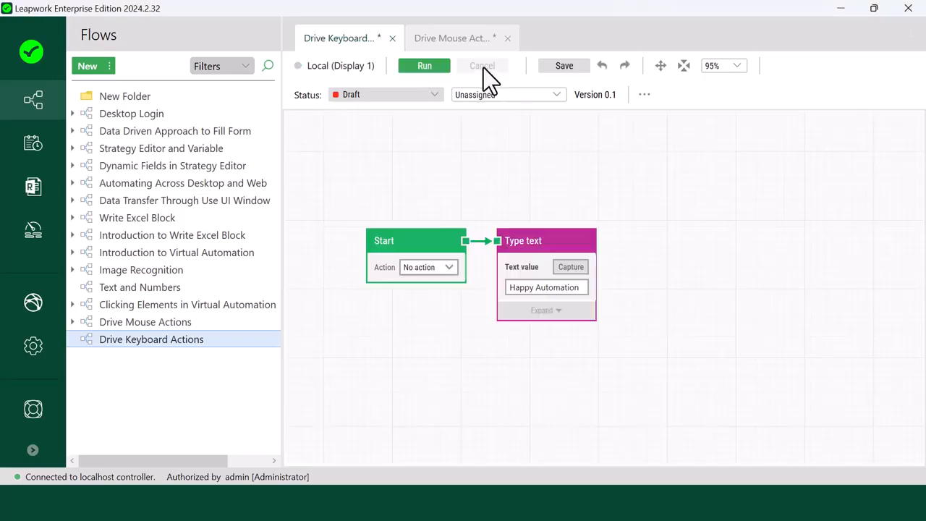
Step: Add a Set text block from the Set Value category below the Start block
left_click(579, 288)
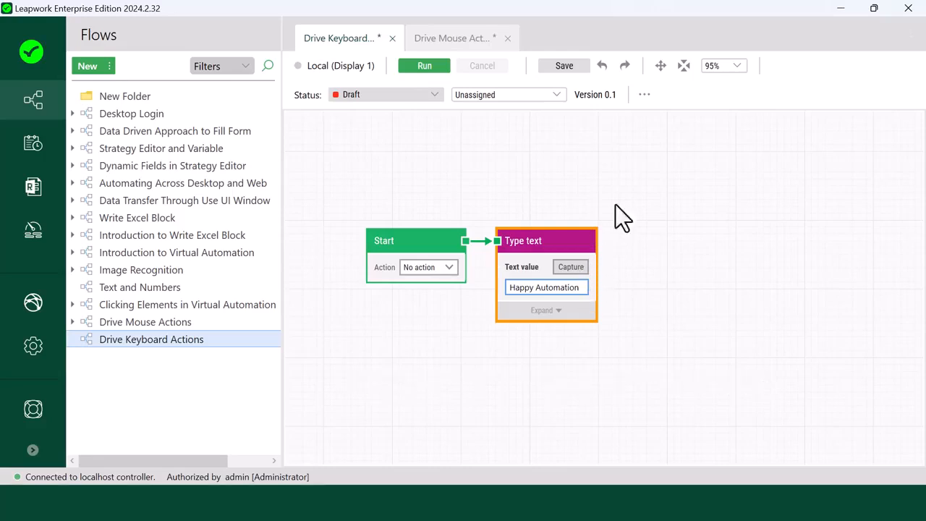
left_click(660, 68)
left_click_drag(626, 214, 634, 159)
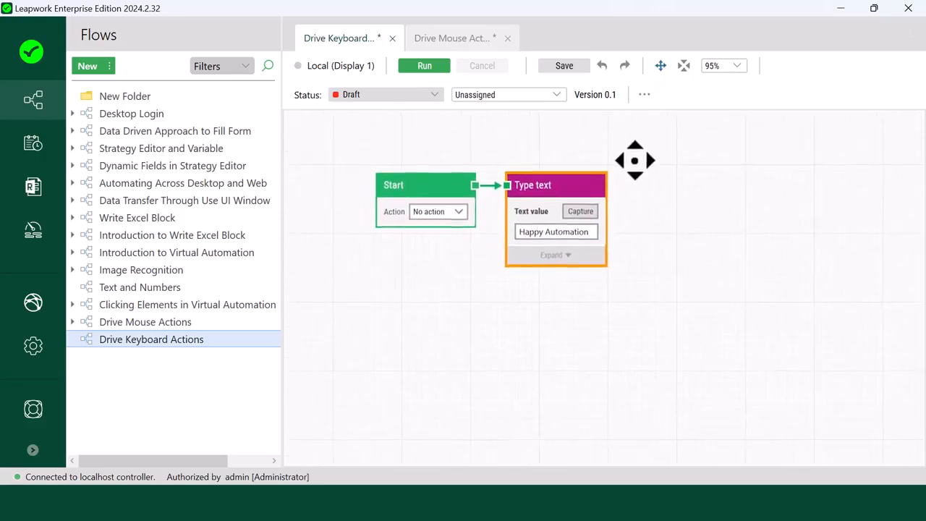
right_click(377, 311)
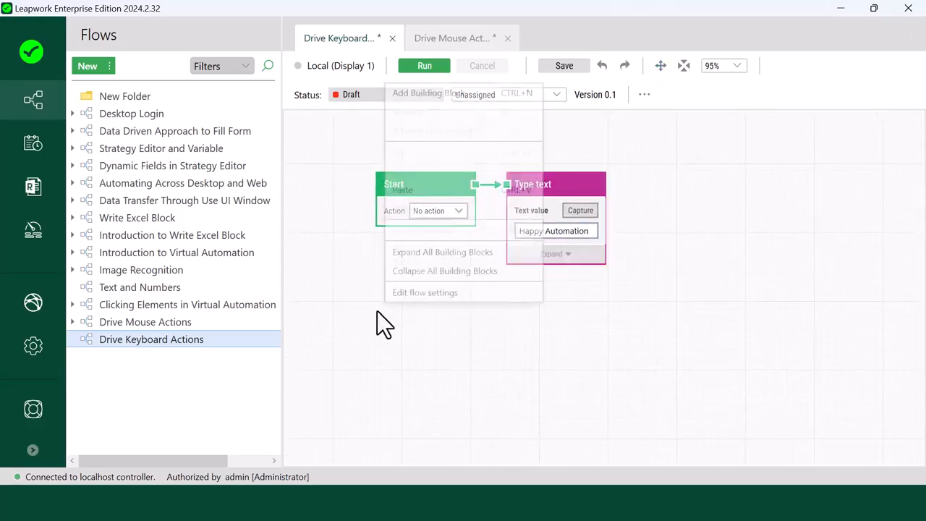
left_click(425, 92)
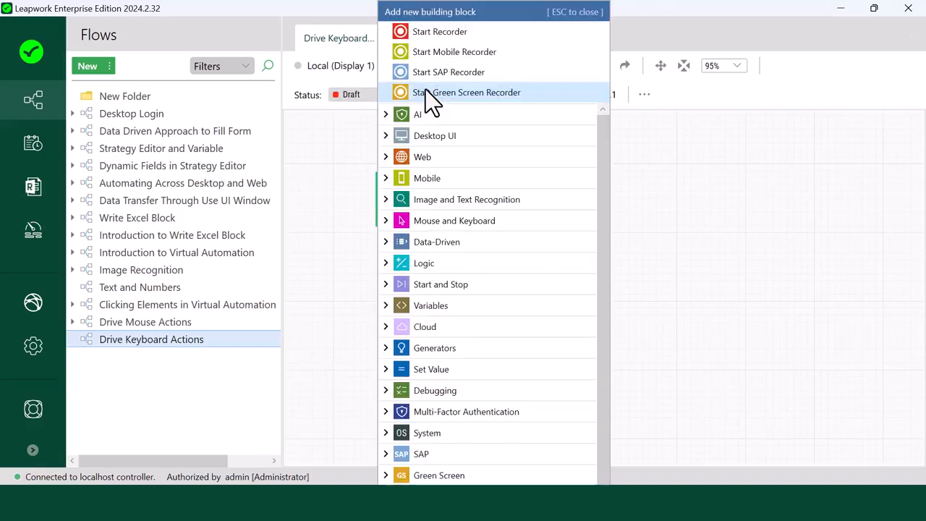
type("Set text")
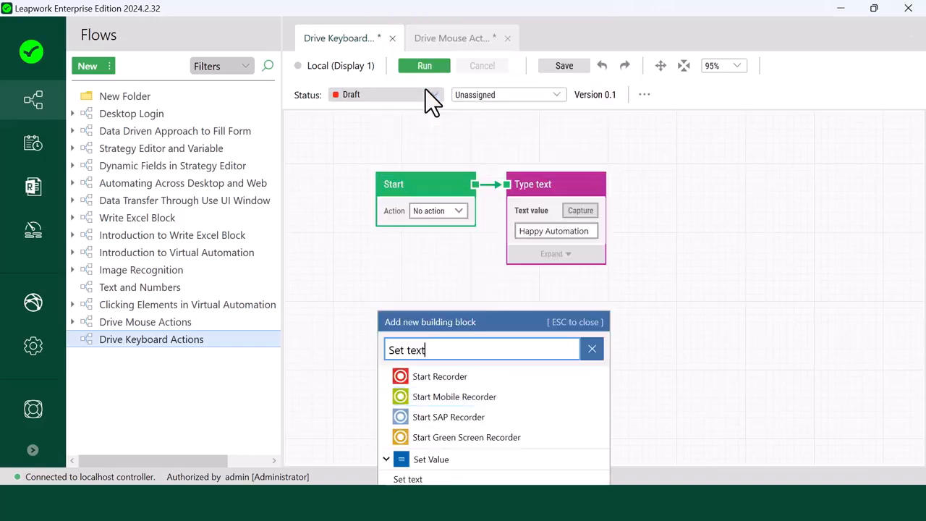
left_click(433, 479)
left_click(434, 334)
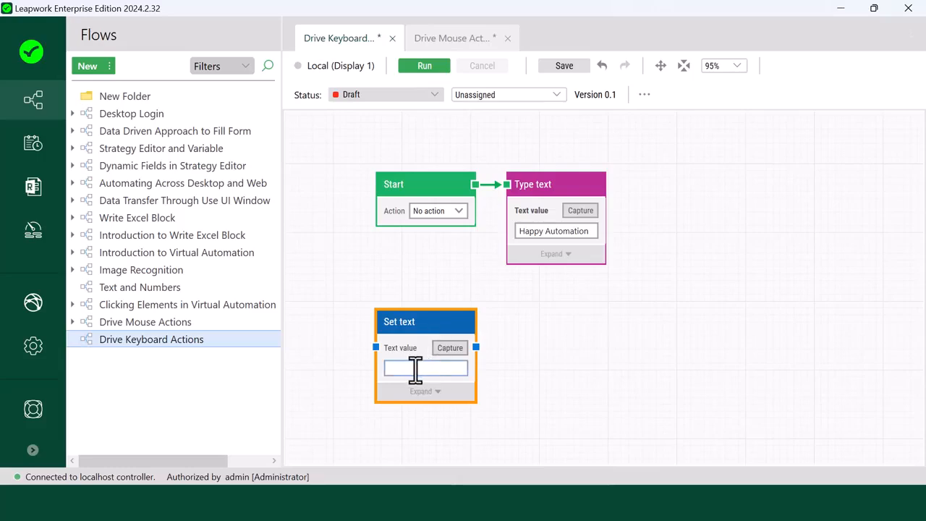
Step: Set the Set text block's text value to " - Keep Succeeding"
left_click(414, 370)
type("- Keep Succeeding")
key("Escape")
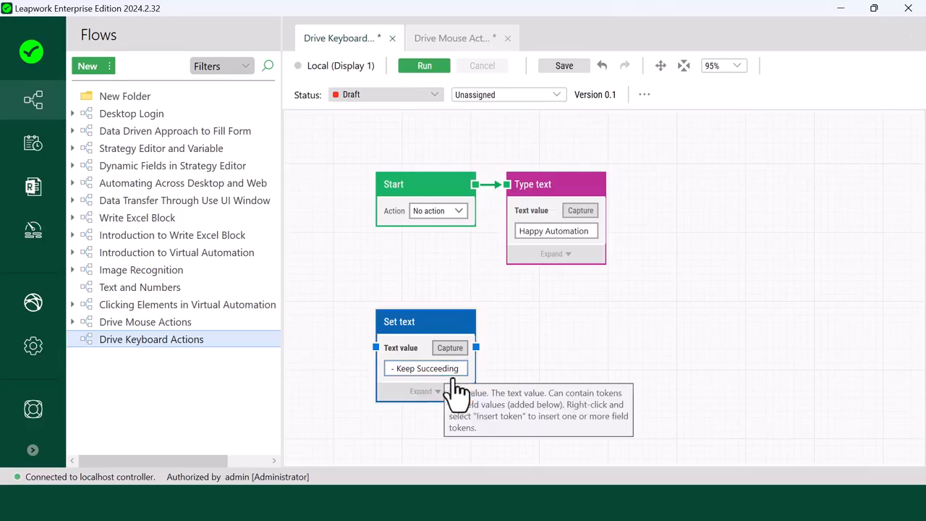
Step: Insert a new field token after "Happy Automation" in the Type text block and feed that field from the Set text block's text value
left_click(592, 230)
right_click(599, 235)
mouse_move(612, 240)
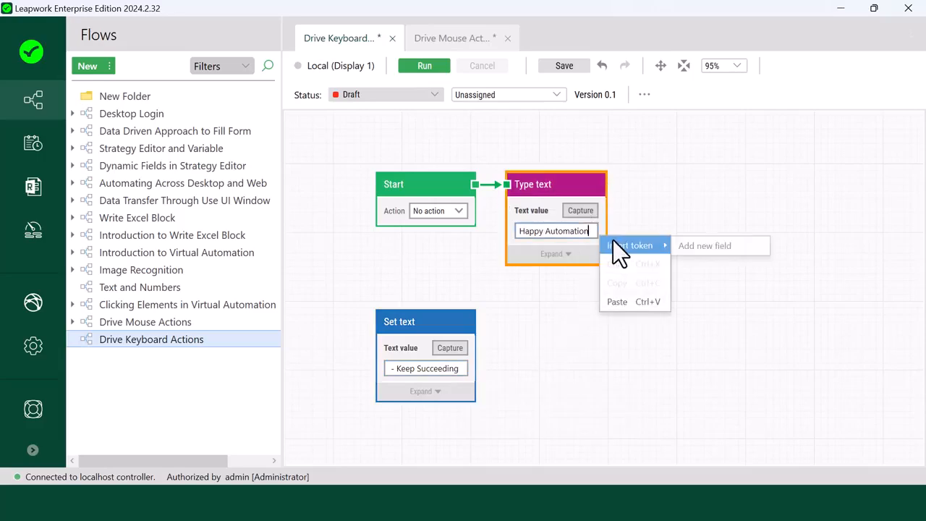
left_click(701, 247)
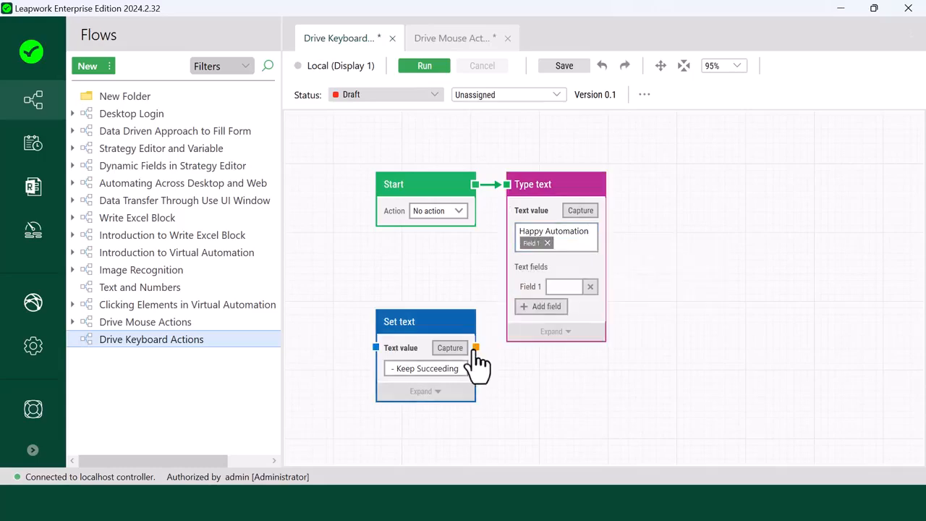
left_click_drag(475, 347, 508, 289)
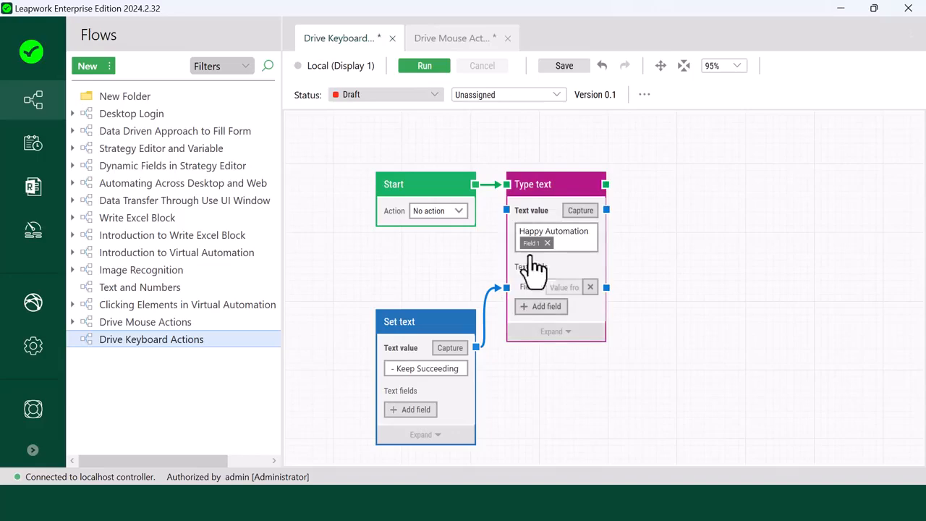
left_click(552, 205)
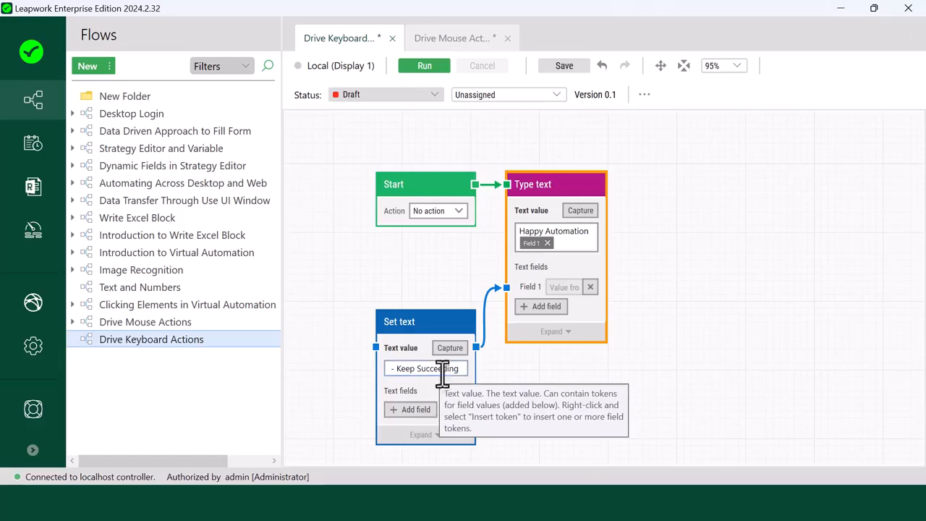
Step: Run the whole flow so it types "Happy Automation - Keep Succeeding" into Notepad++
left_click(438, 68)
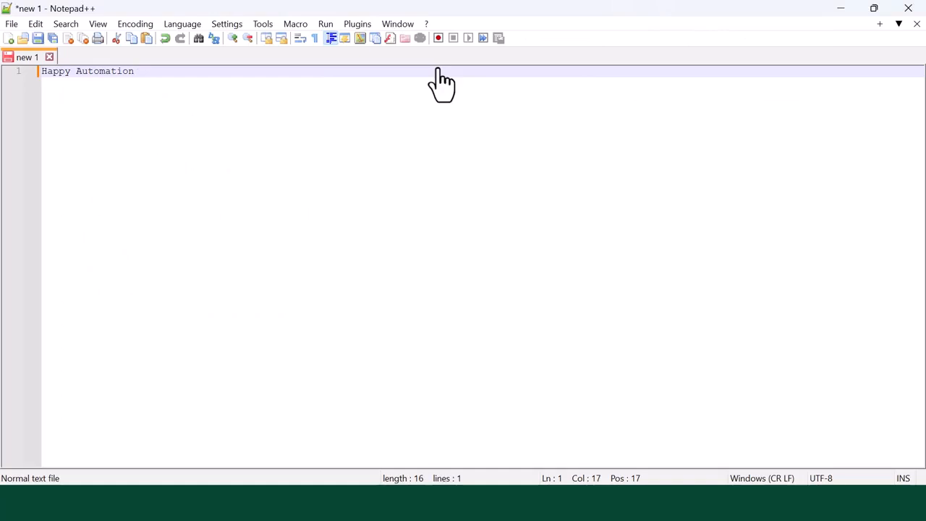
type("Happy Auto")
type("mation - Keep Succee")
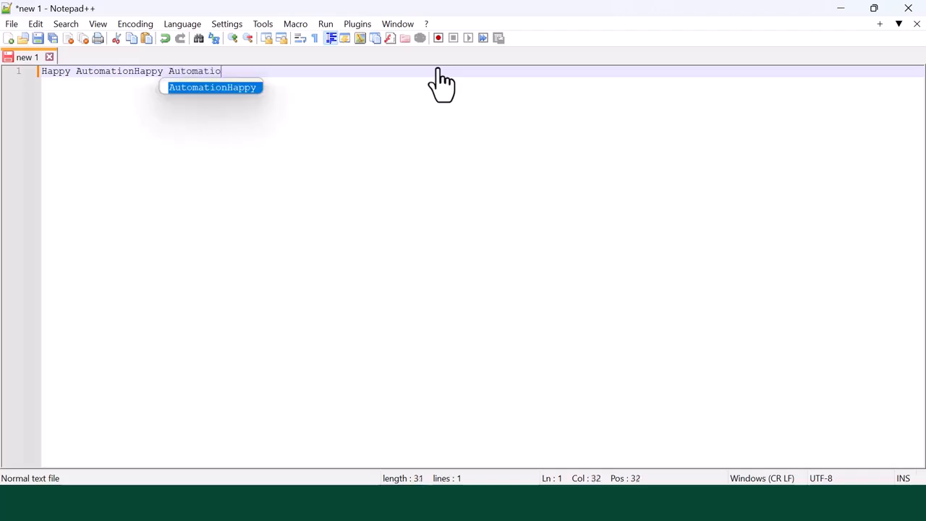
type("ding")
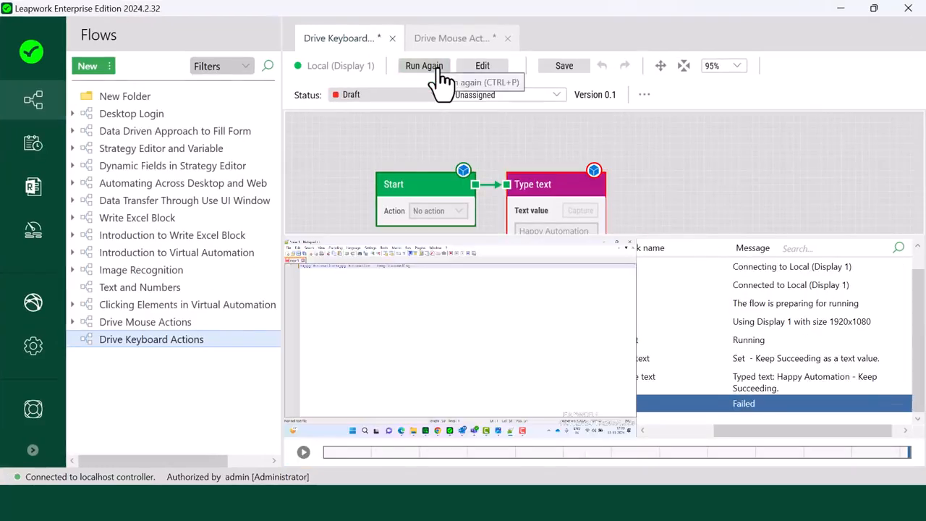
Step: Compare the Set text and Type text log entries with the text in Notepad++, then return the flow to edit mode
left_click(752, 384)
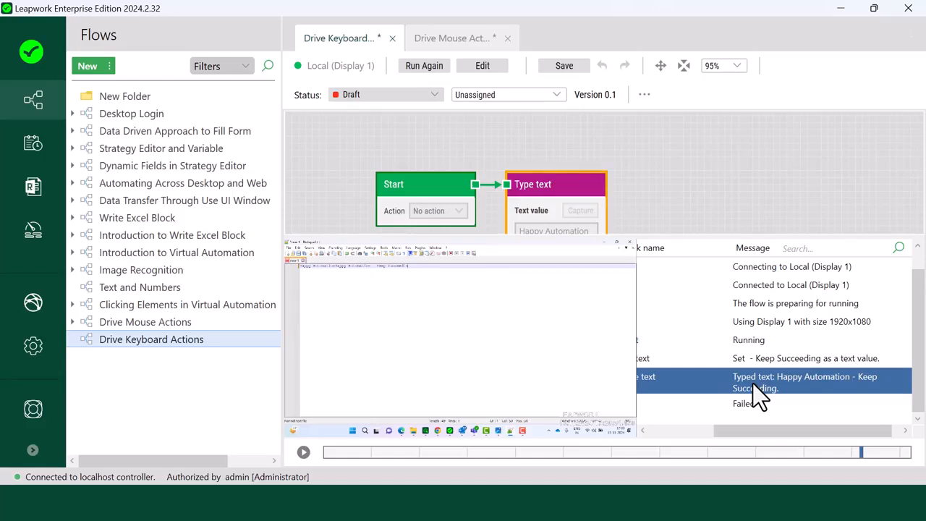
left_click(594, 502)
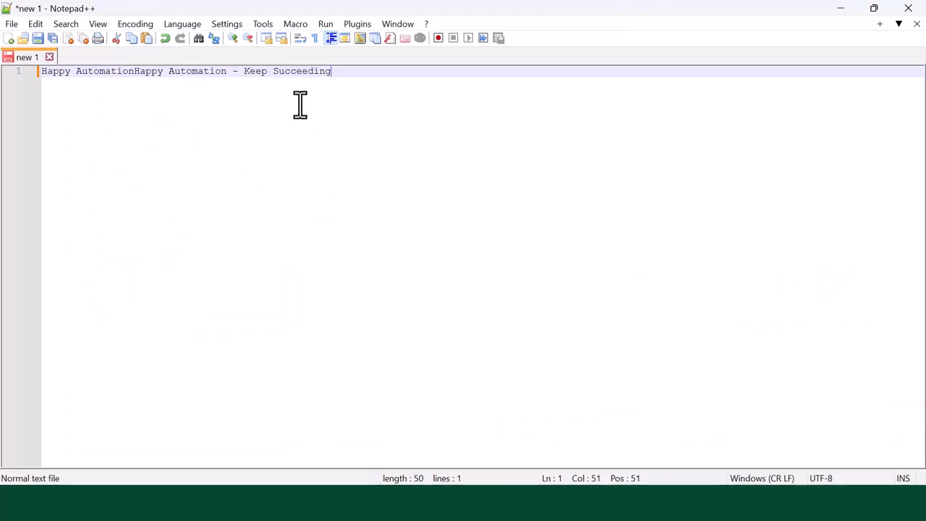
left_click(433, 502)
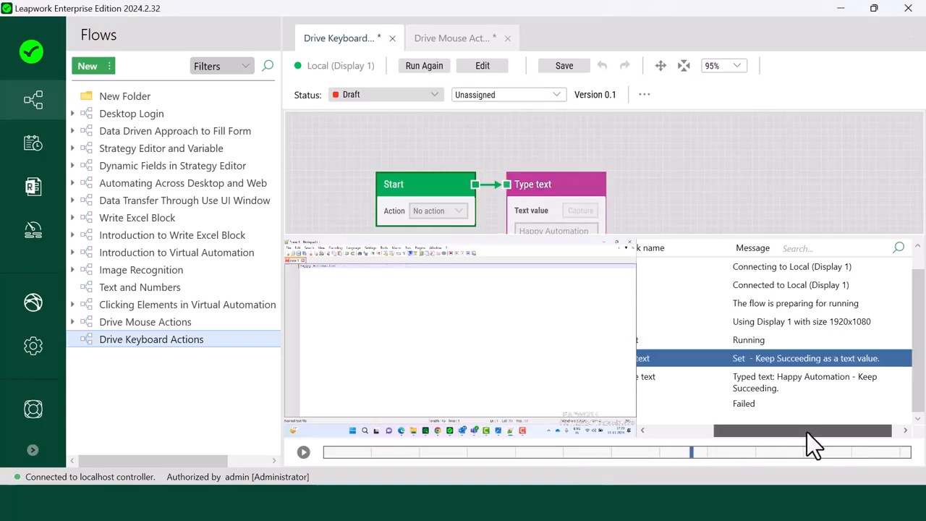
left_click_drag(806, 432, 791, 432)
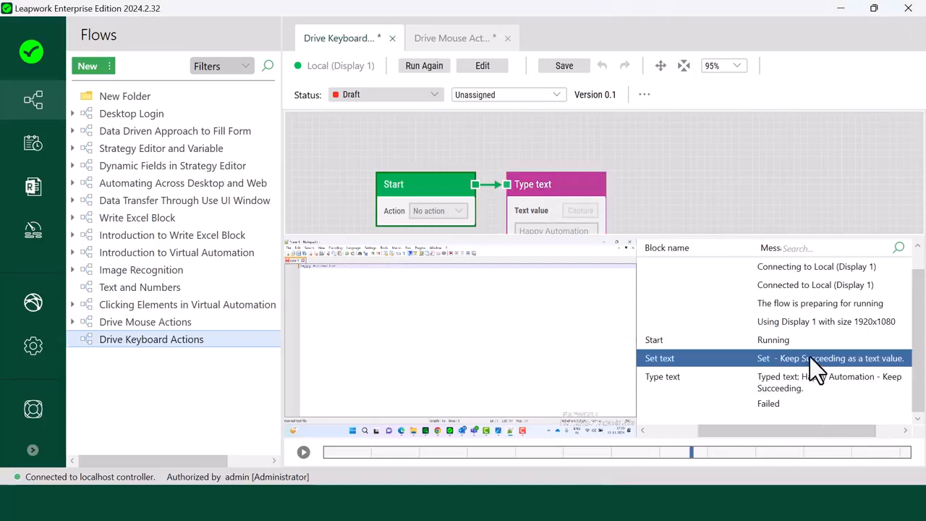
left_click(802, 378)
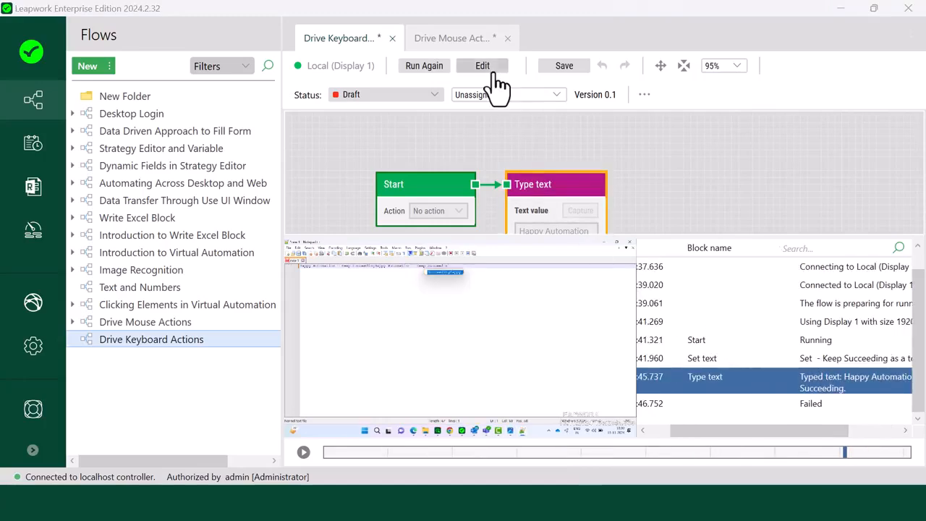
left_click(494, 73)
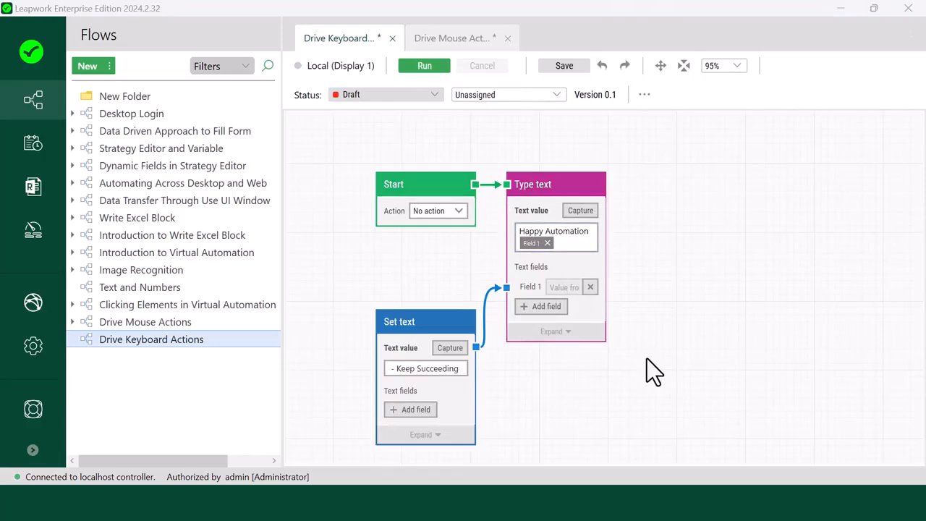
Step: Launch Notepad++ through the Windows Run dialog with the command notepad++.exe
key("super+r")
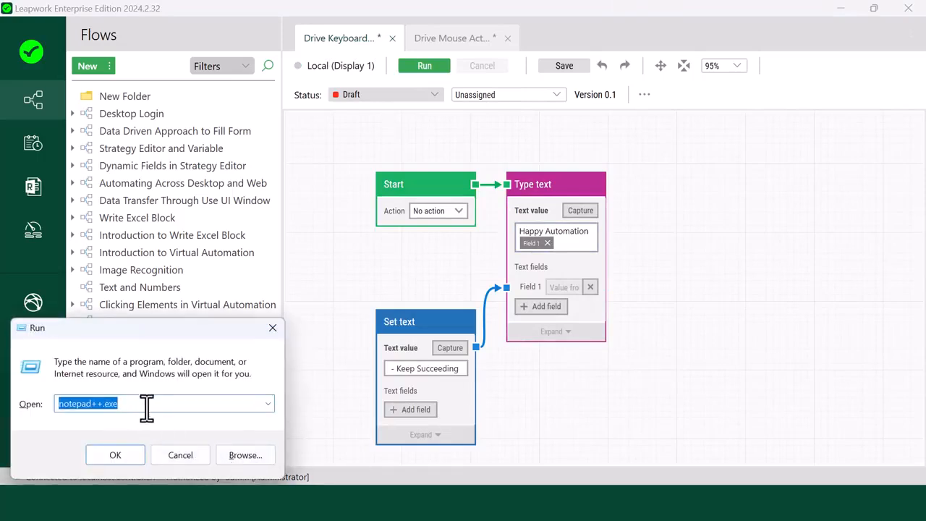
left_click(128, 455)
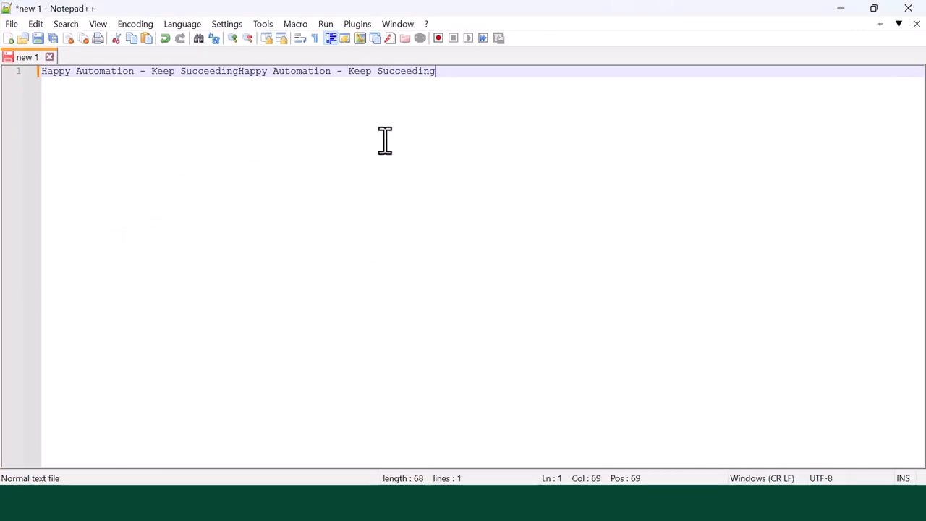
Step: Switch to Leapwork, move the Type text block farther from Start, and remove the connection between Start and that block
left_click(450, 502)
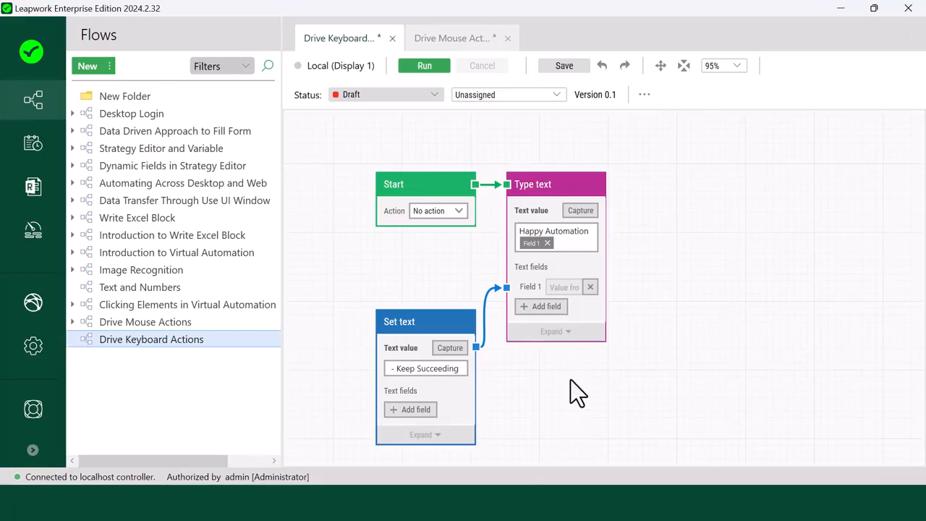
left_click(551, 196)
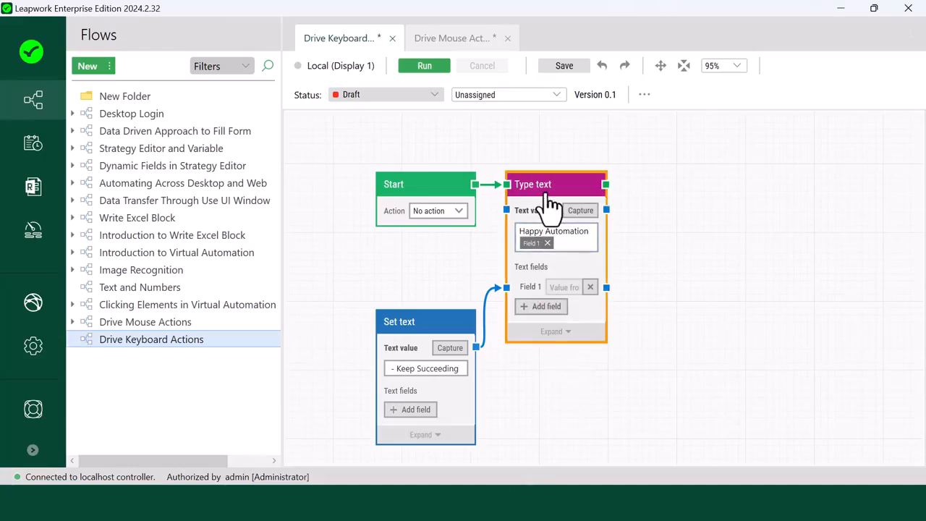
left_click_drag(549, 195, 707, 196)
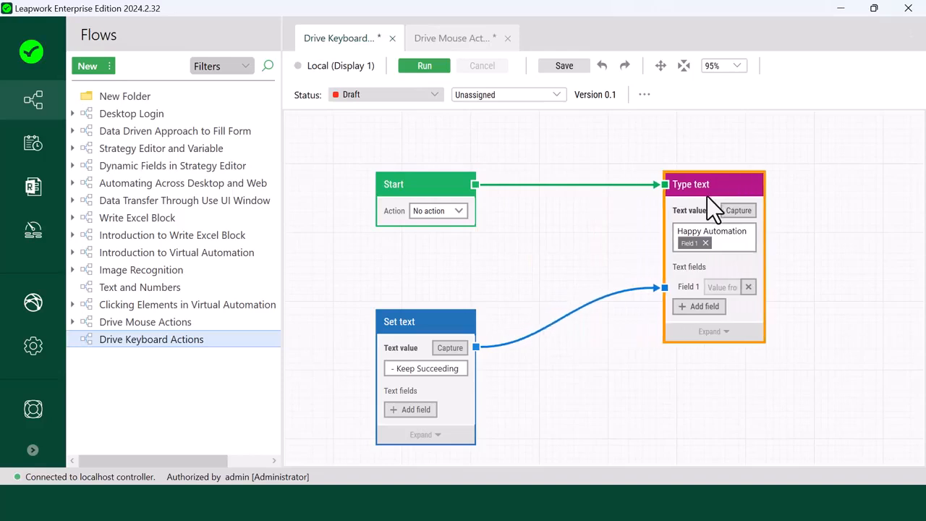
left_click(567, 188)
key("Delete")
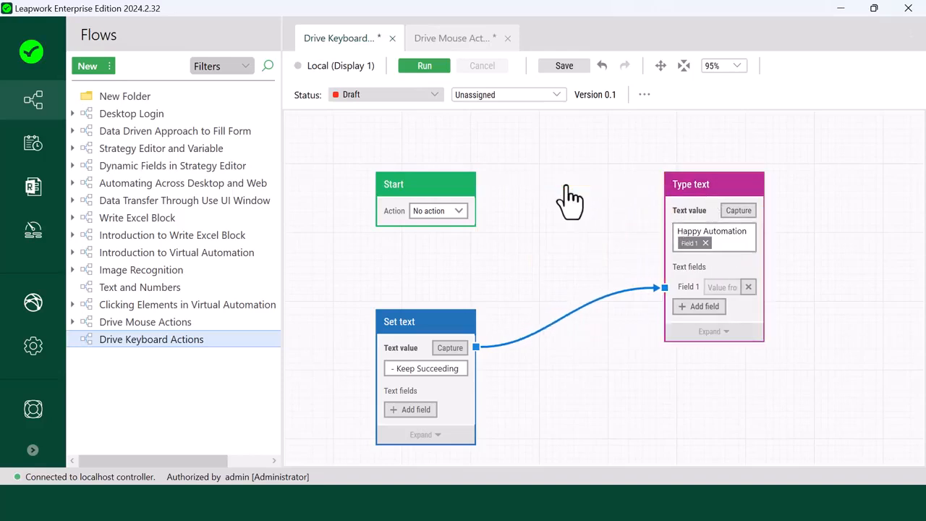
Step: Add a new Mouse and Keyboard "Type text" building block connected to the Start block's output
left_click_drag(474, 185, 522, 185)
type("T")
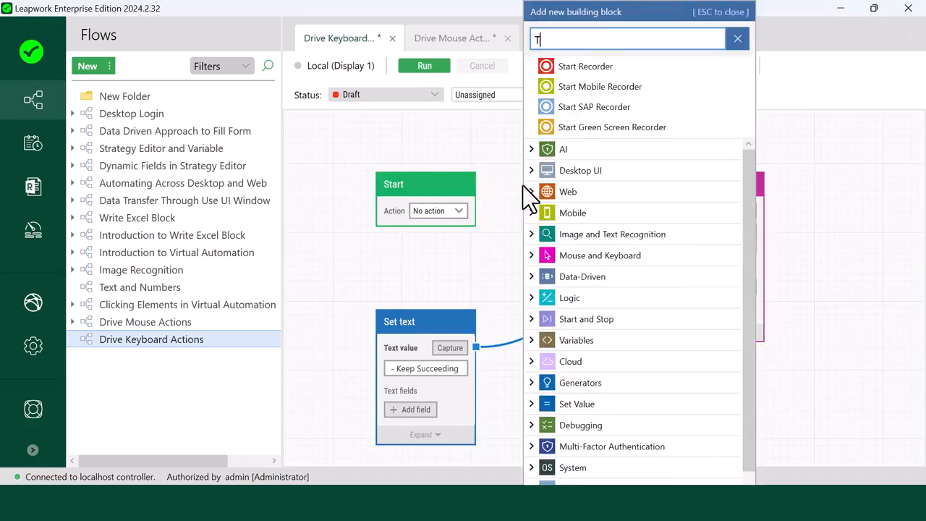
type("ype text")
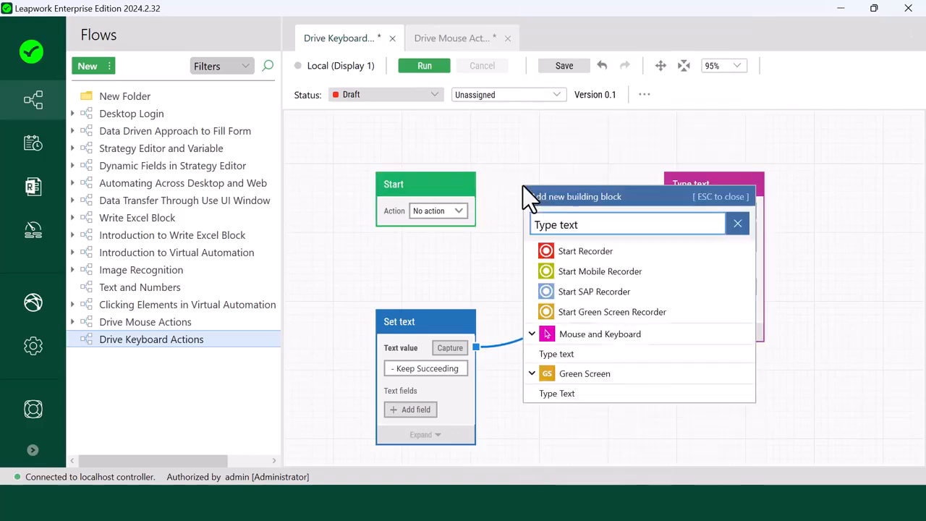
left_click(576, 358)
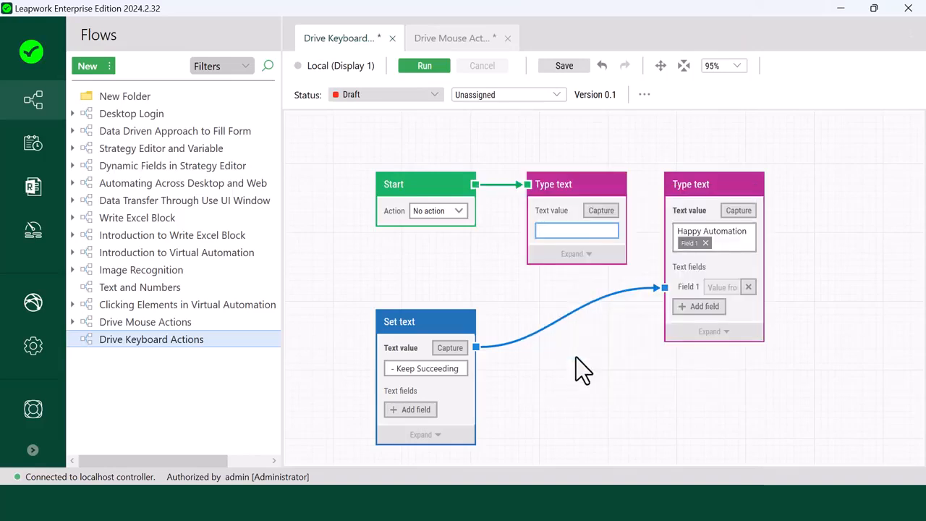
Step: Capture the LWIN+R key combination as the text value of the new Type text block
left_click(568, 203)
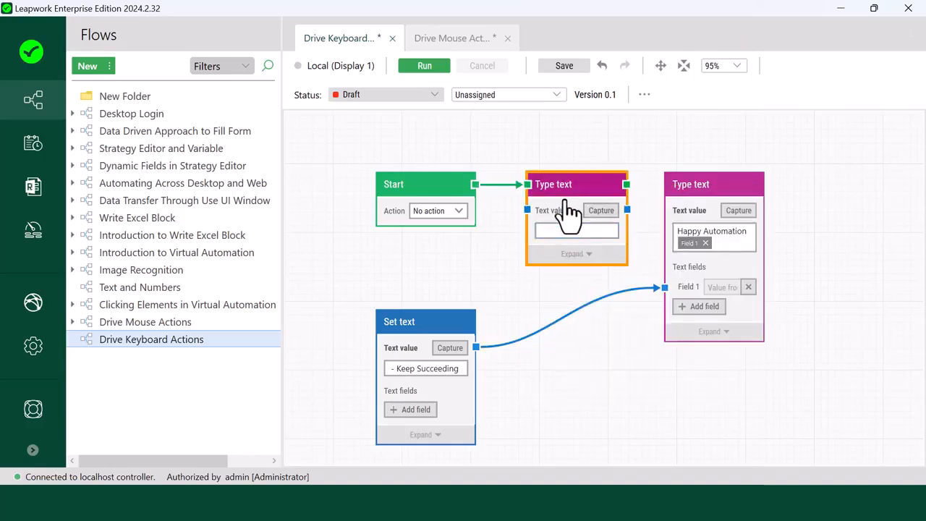
left_click(604, 220)
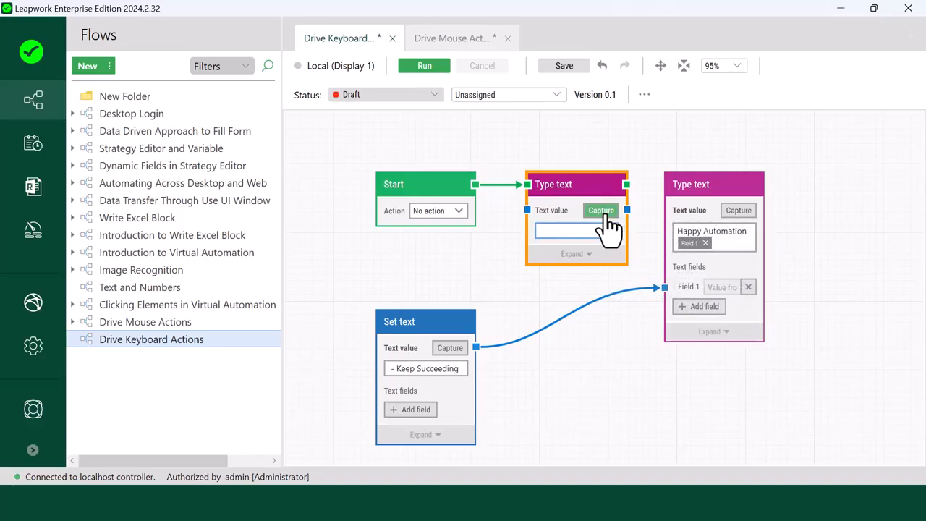
key("super+r")
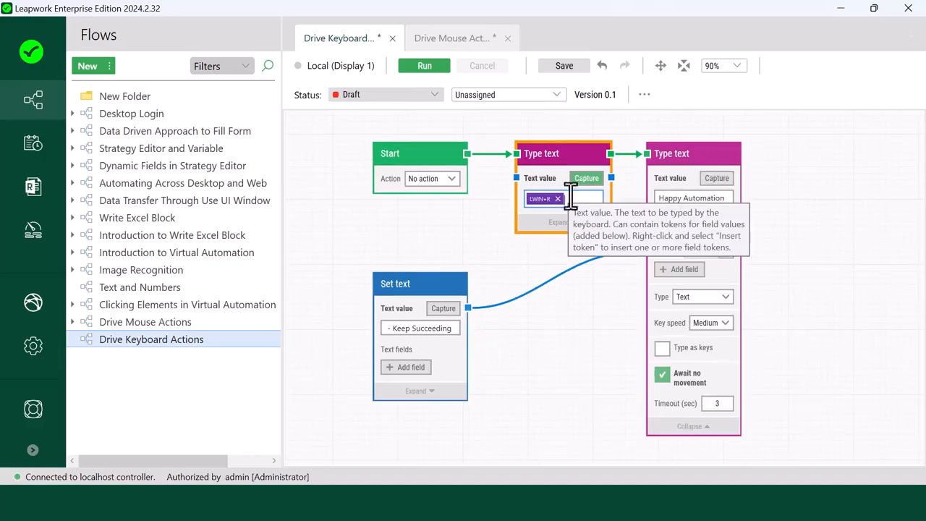
Step: Append notepad++ after the LWIN+R token in the new Type text block, followed by a captured ENTER keystroke
left_click(586, 178)
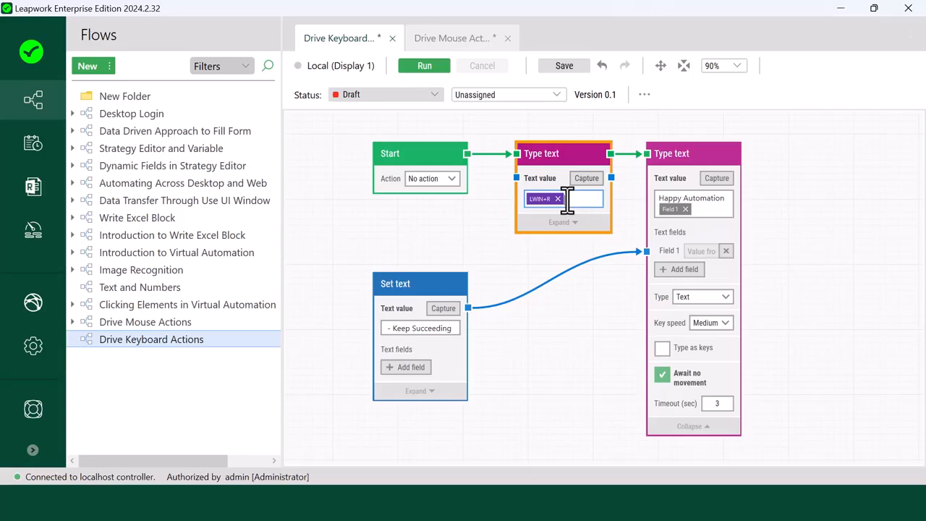
type("notepad")
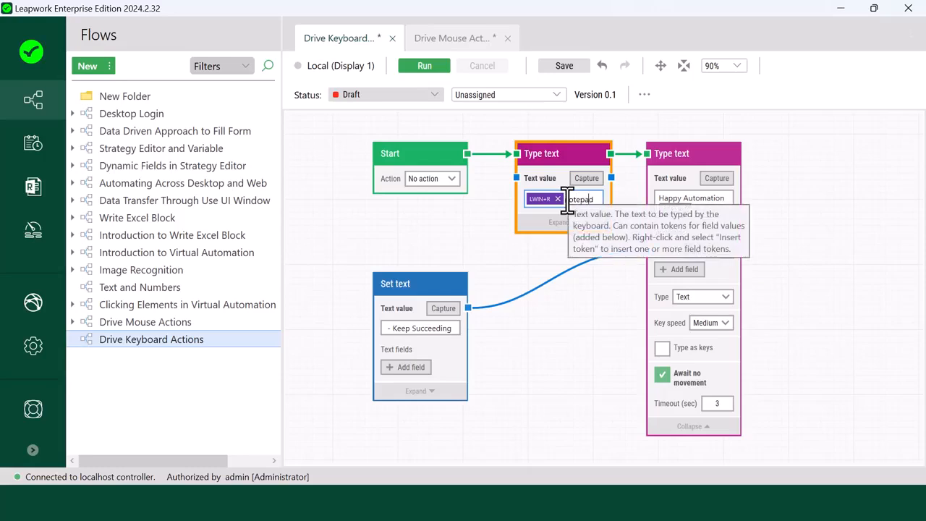
type("++")
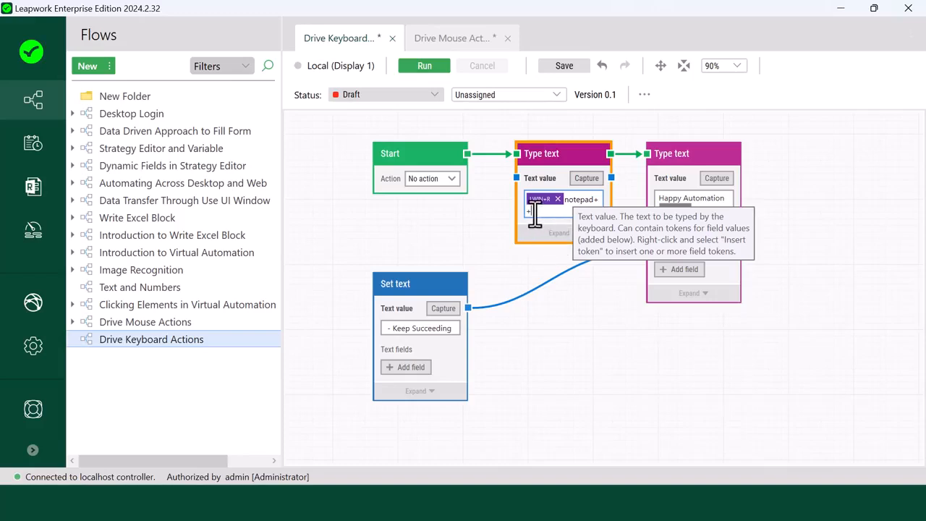
left_click(587, 192)
key("Return")
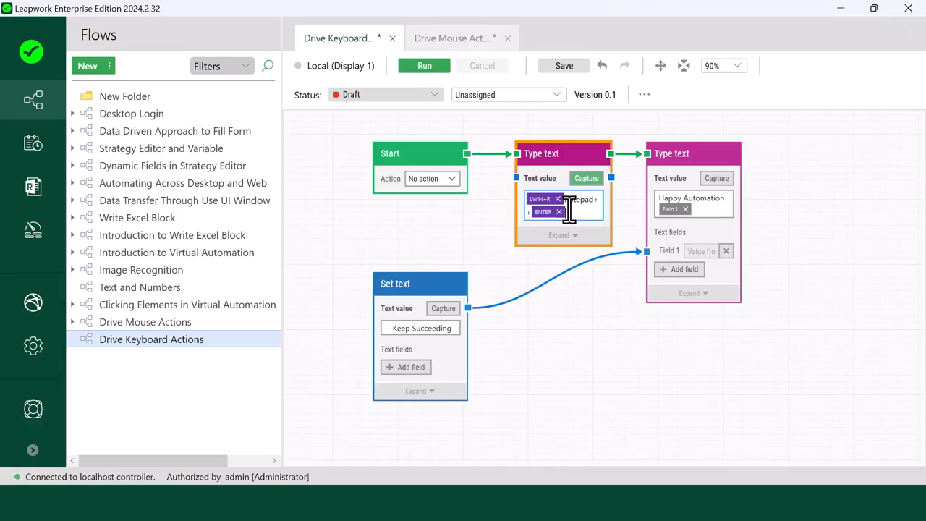
Step: Enable "Await no movement" for the "Happy Automation" Type text block and run the whole flow
left_click(710, 294)
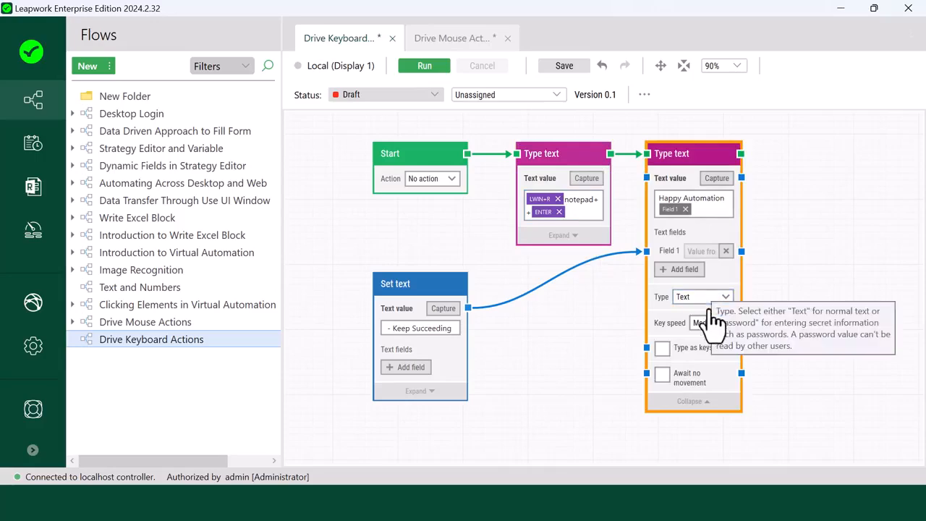
left_click(665, 375)
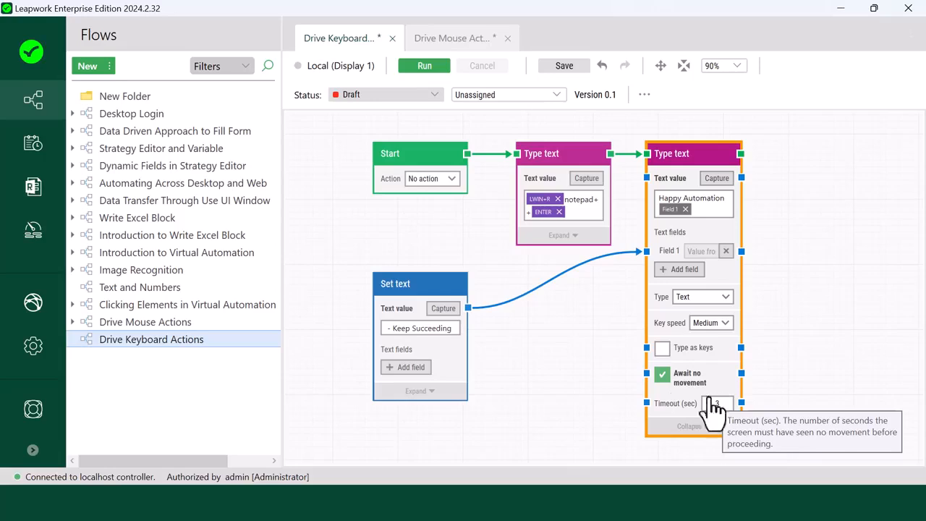
left_click(427, 66)
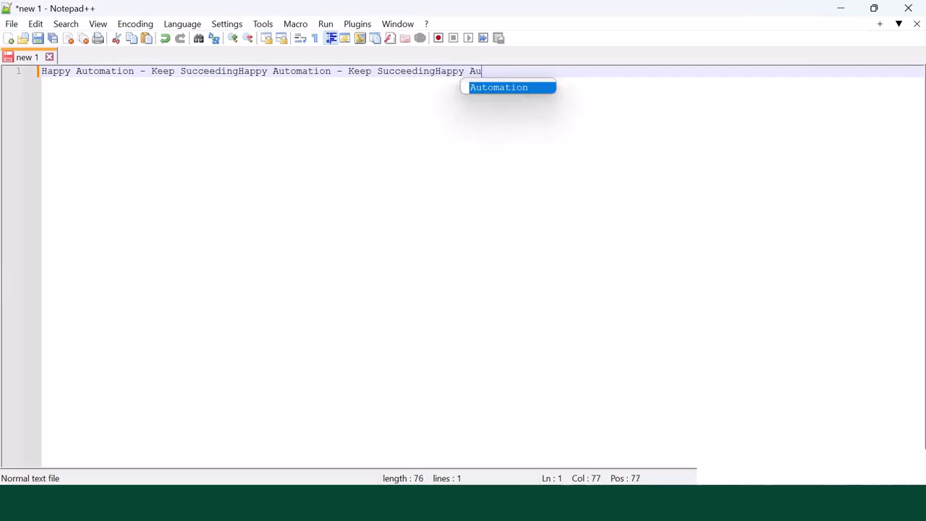
type("on - Keep Succeedin")
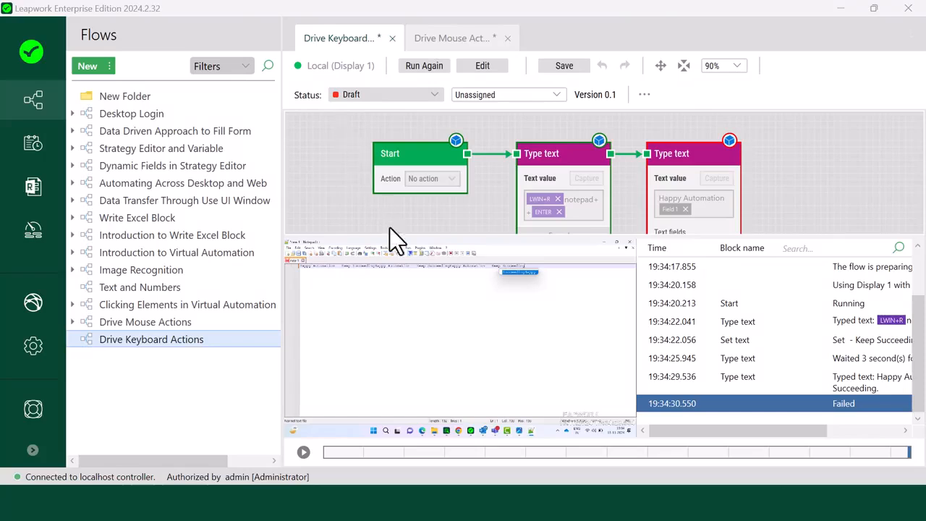
Step: Examine the run's log messages, including the last Type text entry, and return the flow to edit mode
mouse_move(464, 280)
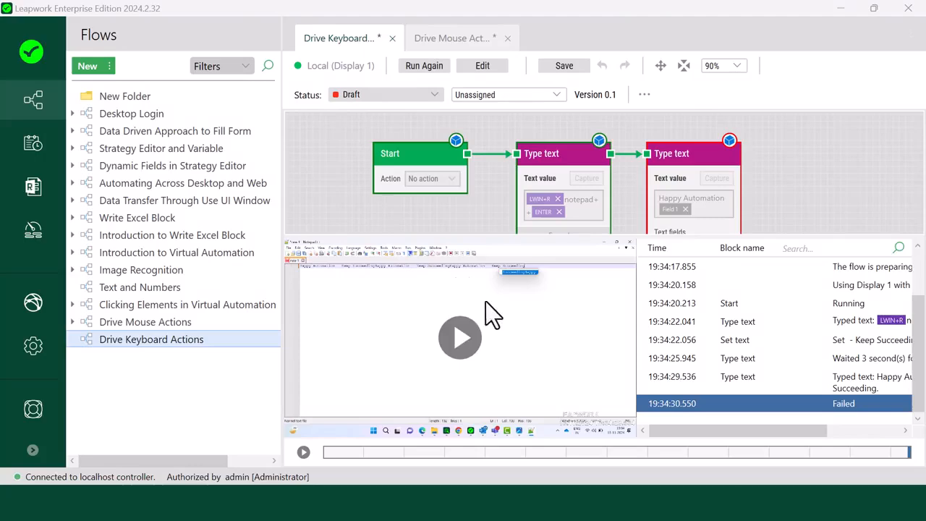
left_click_drag(669, 434, 679, 432)
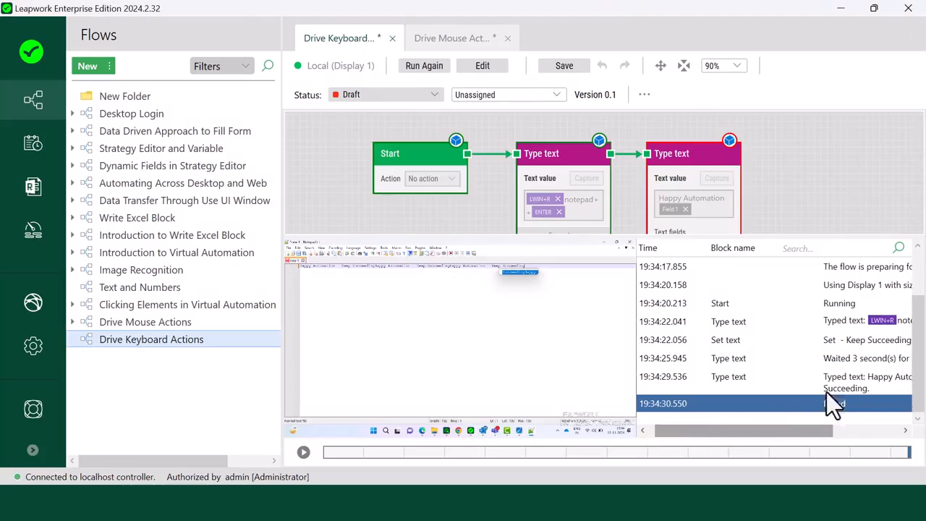
left_click(835, 391)
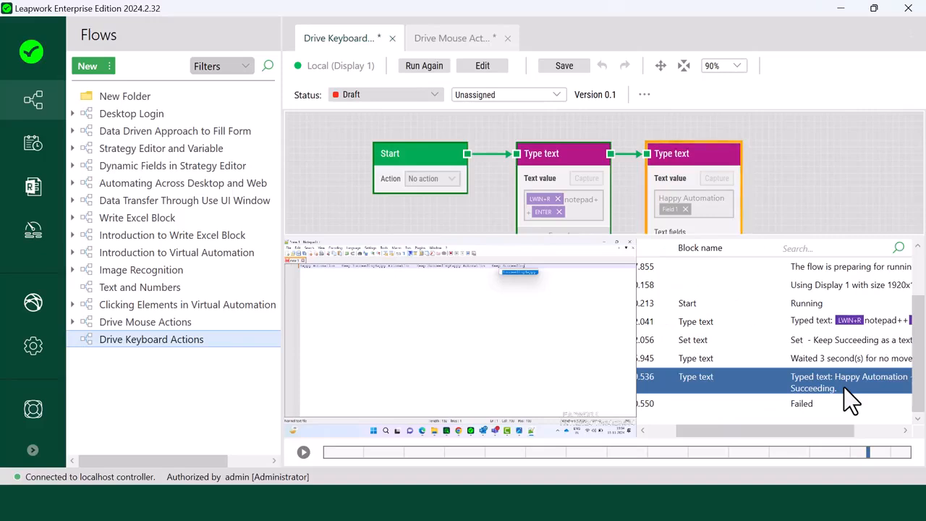
left_click_drag(820, 431, 837, 433)
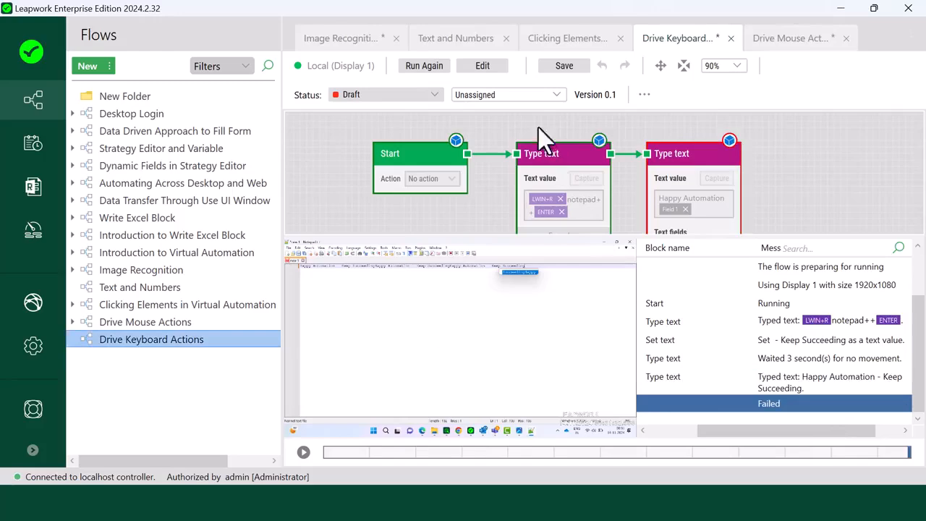
left_click(499, 66)
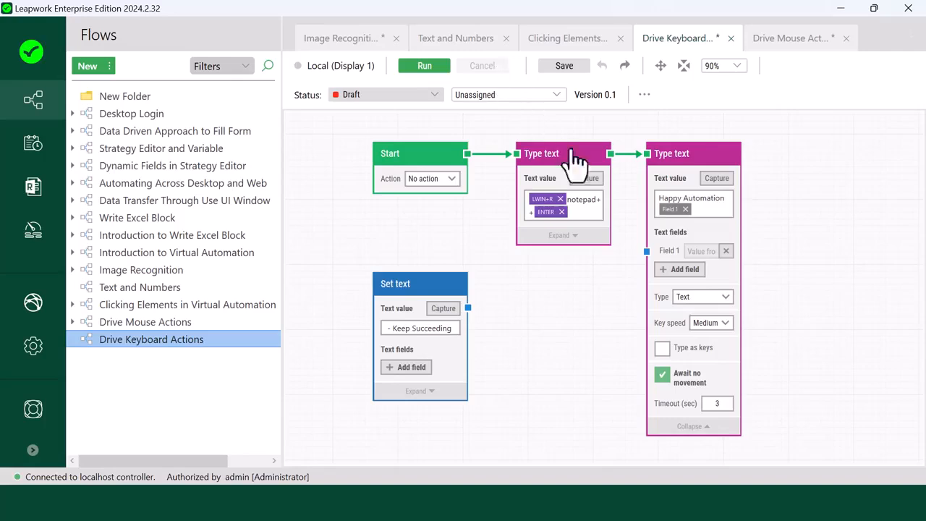
Step: Change the second Type text block's type to Password and enter a password as its text value
left_click(683, 160)
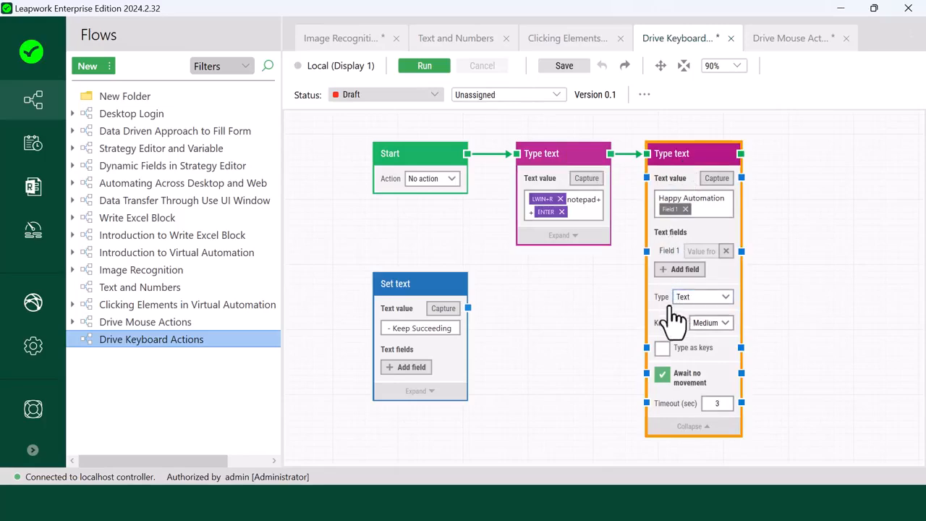
mouse_move(669, 313)
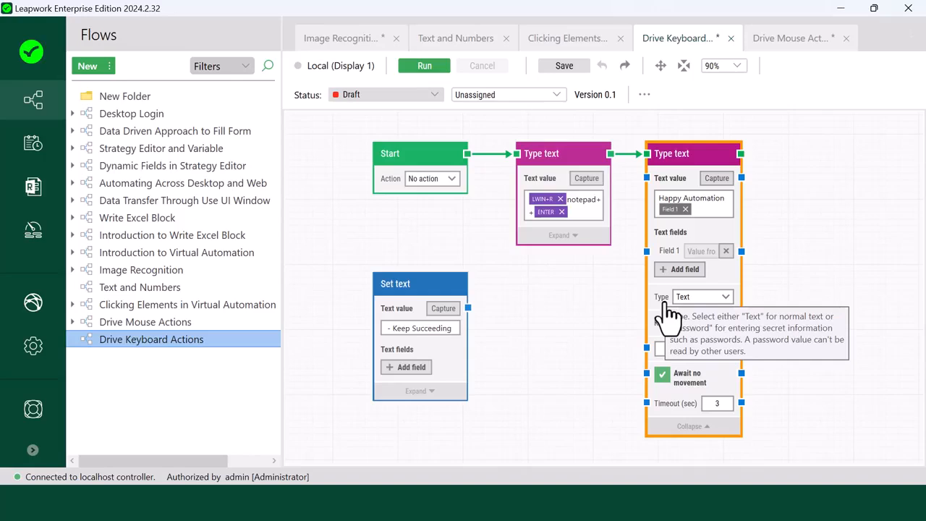
left_click(687, 298)
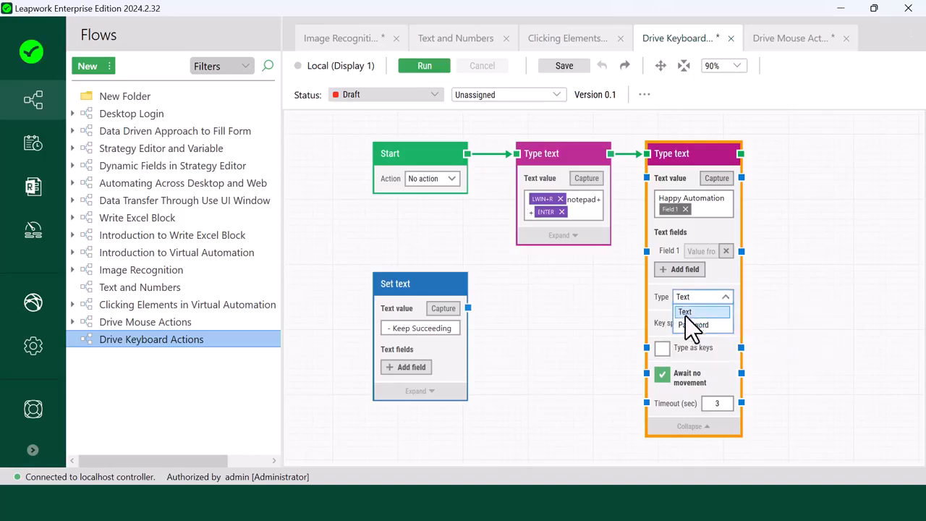
left_click(685, 325)
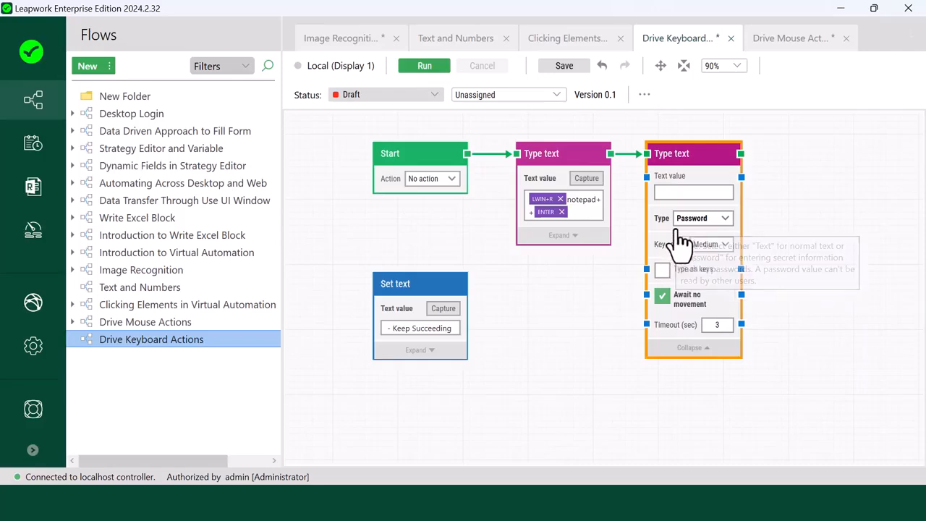
left_click(673, 191)
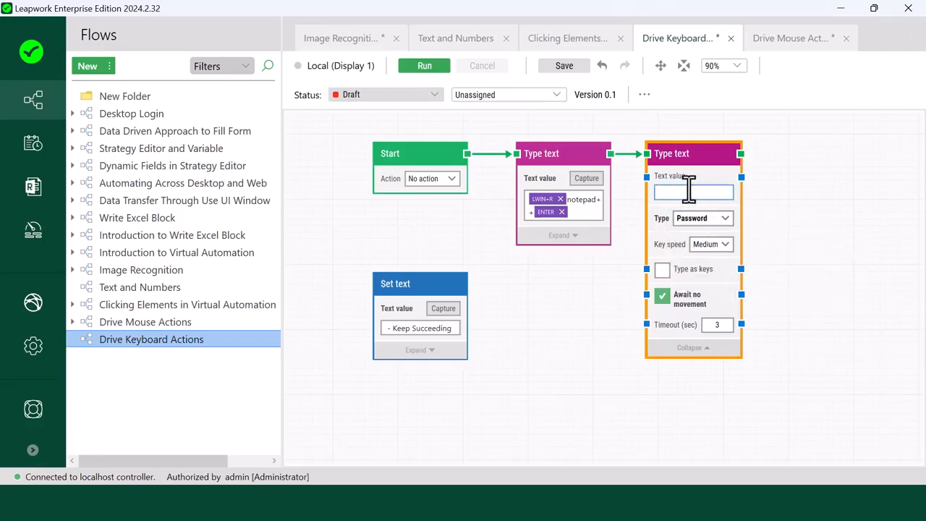
type("•••••••••••••")
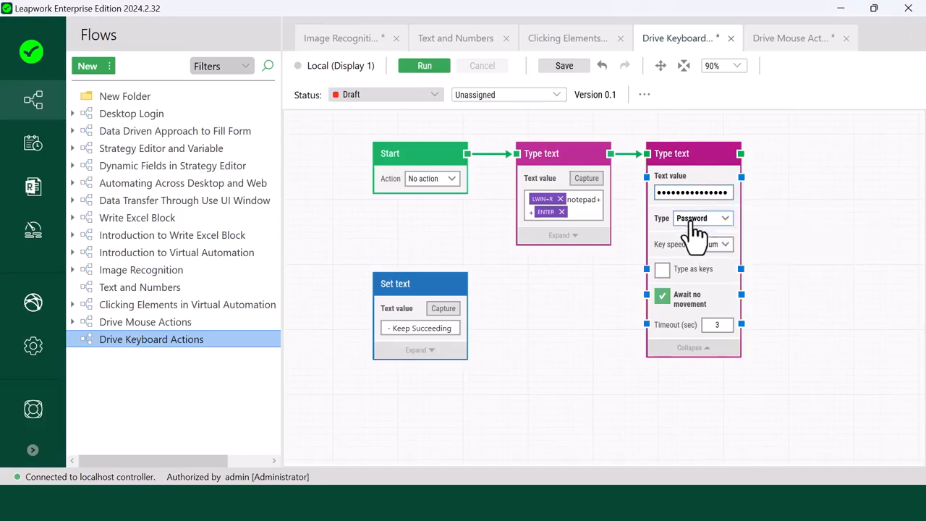
Step: Set the second Type text block's type back to Text and enter "Happy Automation" as its text value
left_click(693, 218)
left_click(695, 233)
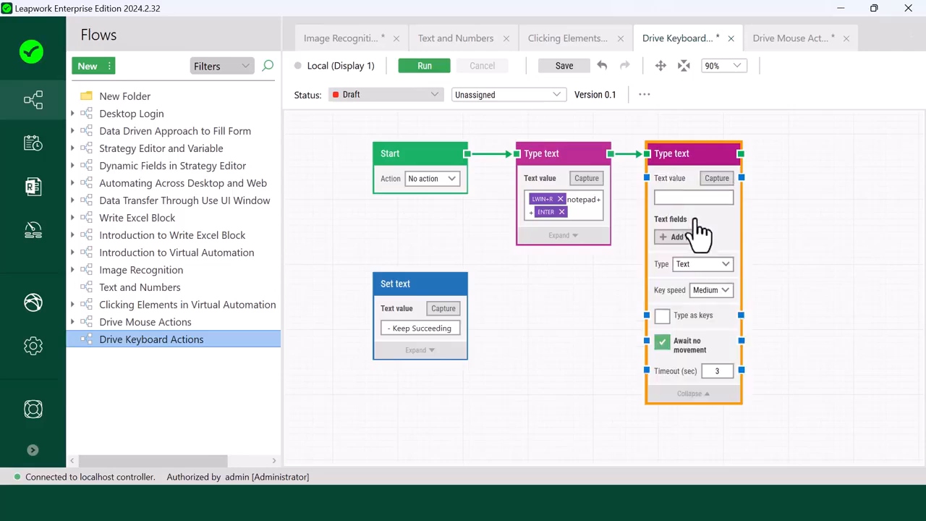
left_click(693, 197)
type("Happy Automation")
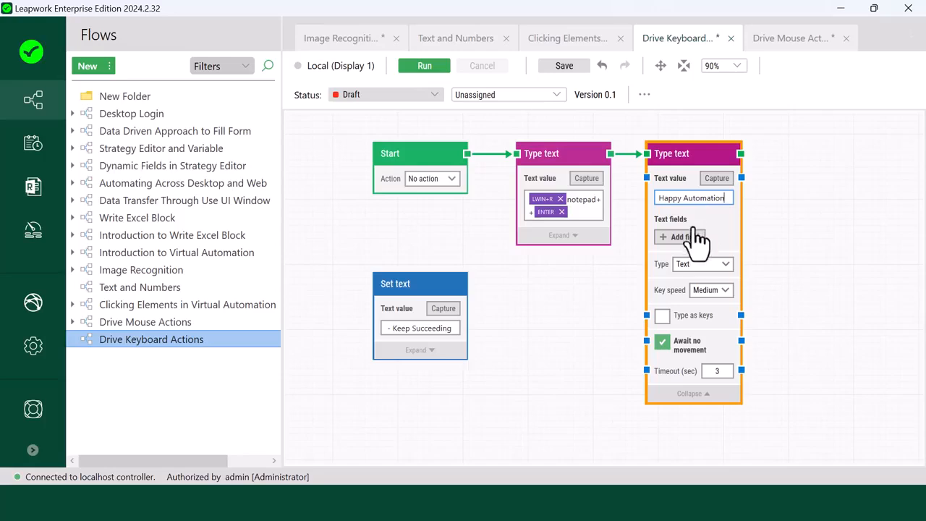
Step: Set the key speed of the "Happy Automation" Type text block to Fast and run the flow from that block
mouse_move(672, 295)
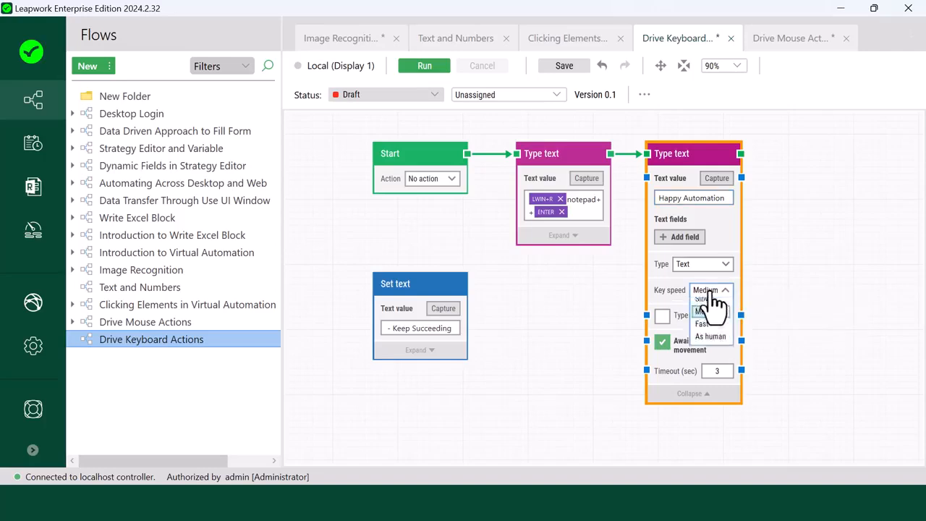
left_click(710, 290)
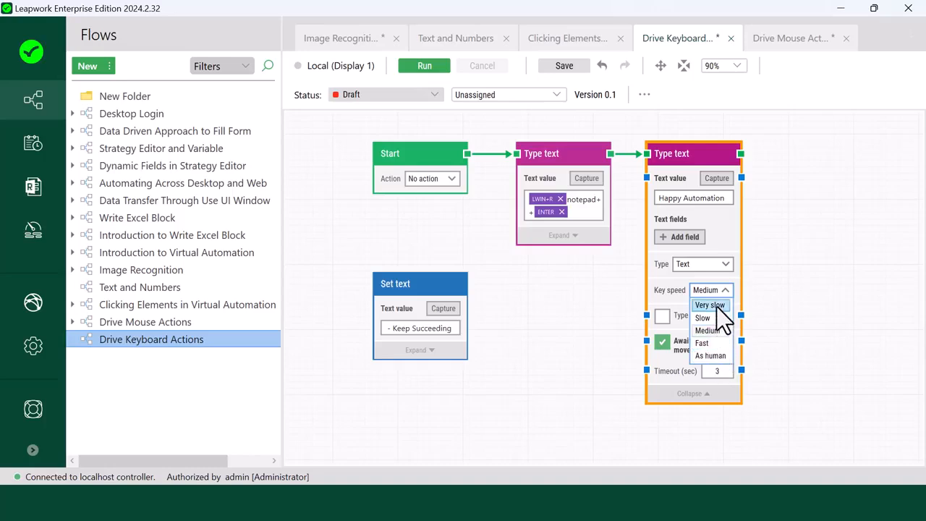
left_click(717, 343)
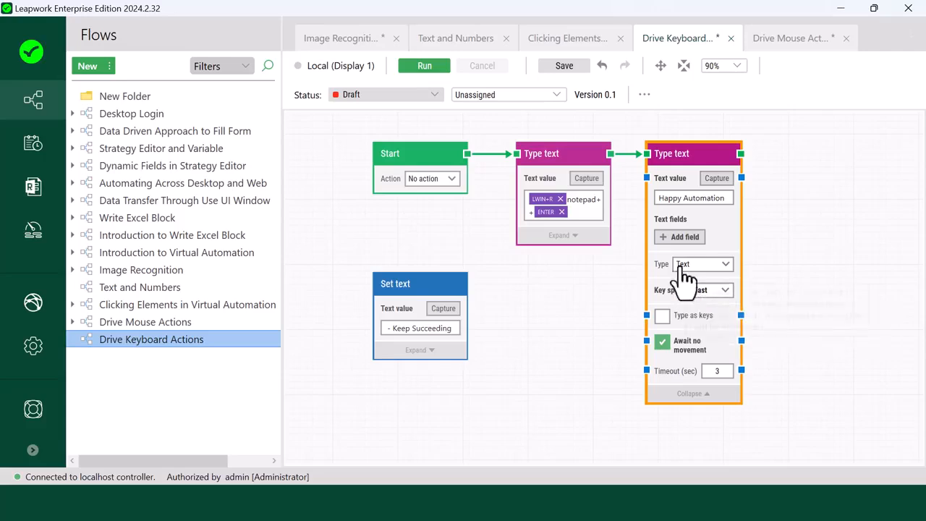
right_click(676, 168)
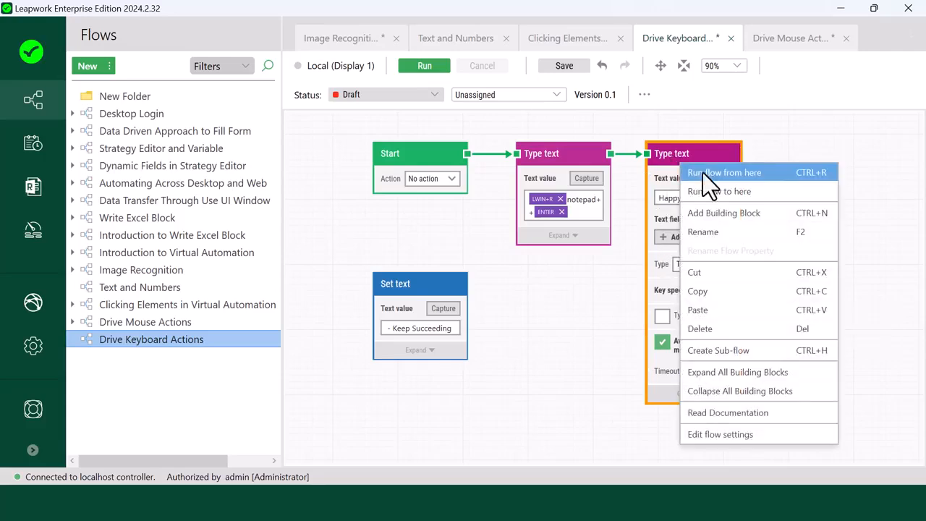
left_click(702, 173)
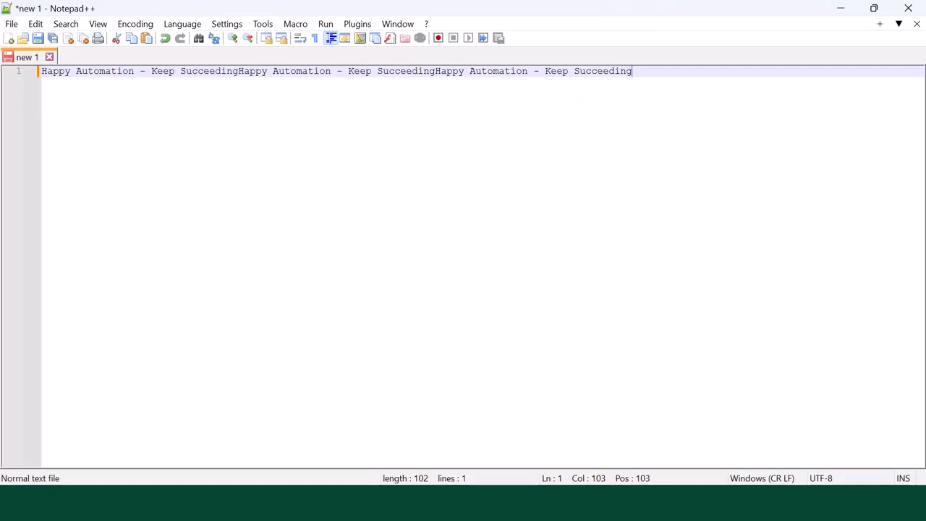
Step: Let the run type its text and examine the log entry for the text typed by the second Type text block
type("Happy Automation")
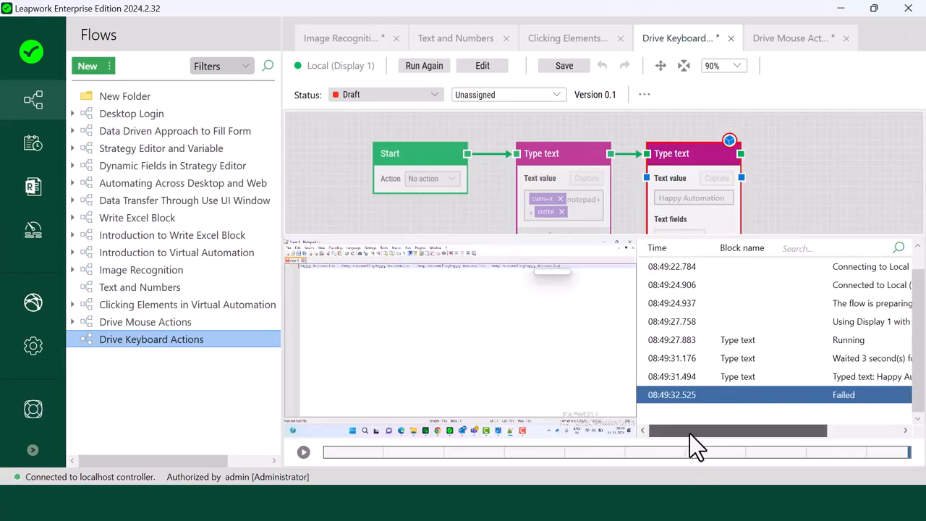
left_click_drag(691, 433, 724, 435)
left_click(799, 381)
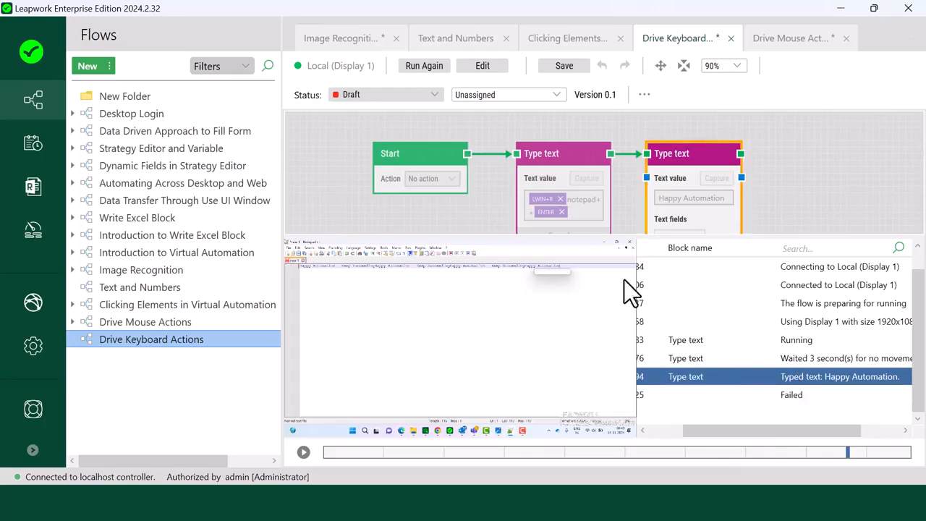
Step: Return the flow to edit mode and set the key speed of the "Happy Automation" Type text block to Medium
left_click(489, 70)
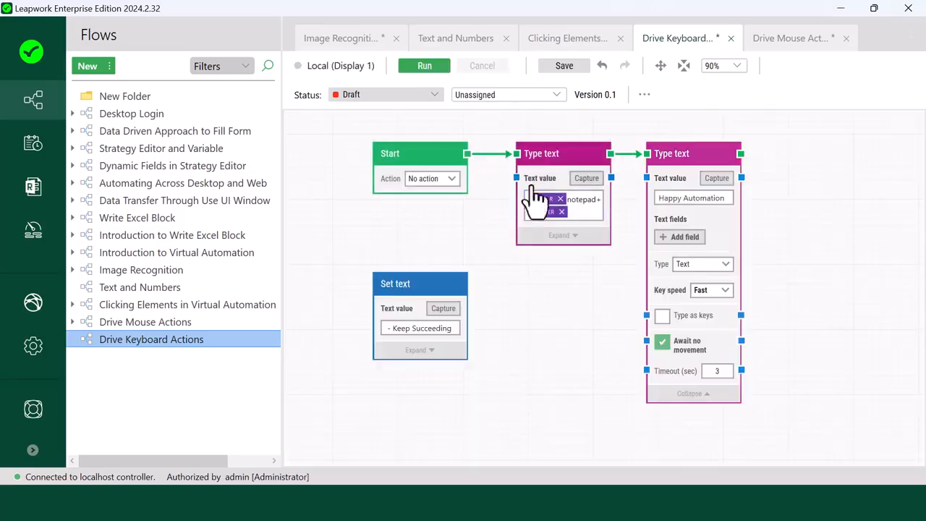
left_click(716, 291)
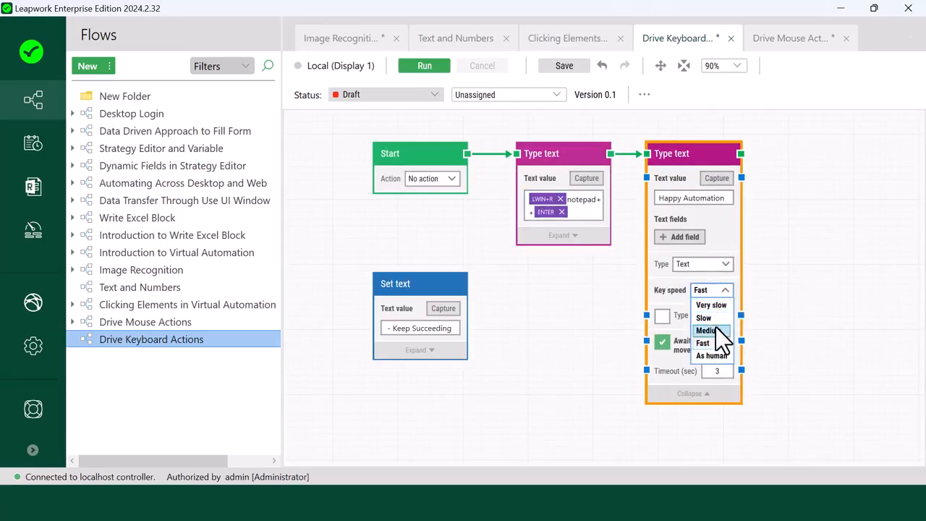
left_click(714, 329)
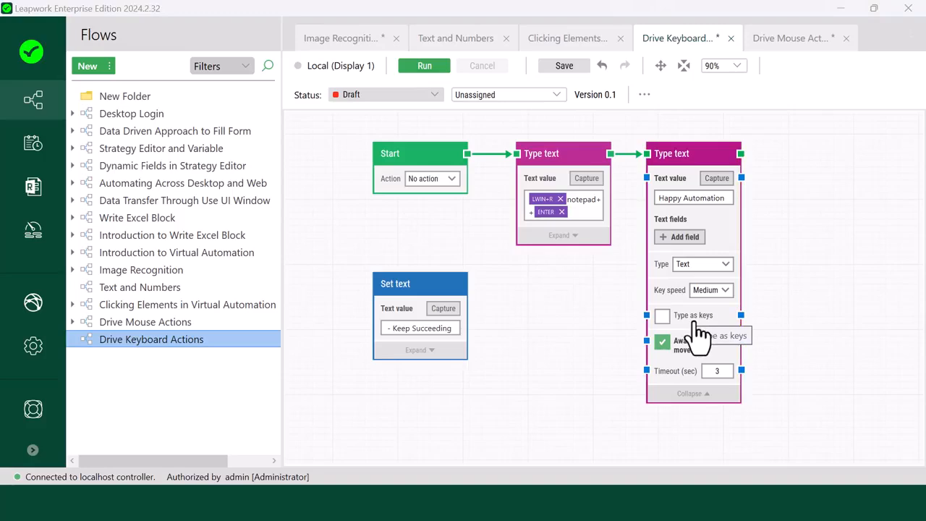
Step: Delete the Set text block and both Type text blocks, leaving only the Start block in the flow
left_click(457, 293)
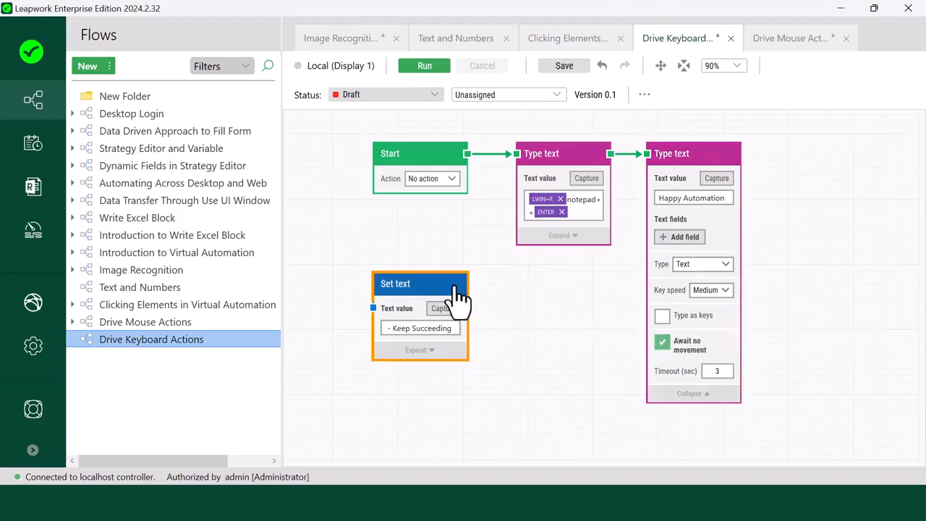
key("Delete")
left_click(548, 155)
key("Delete")
left_click(661, 167)
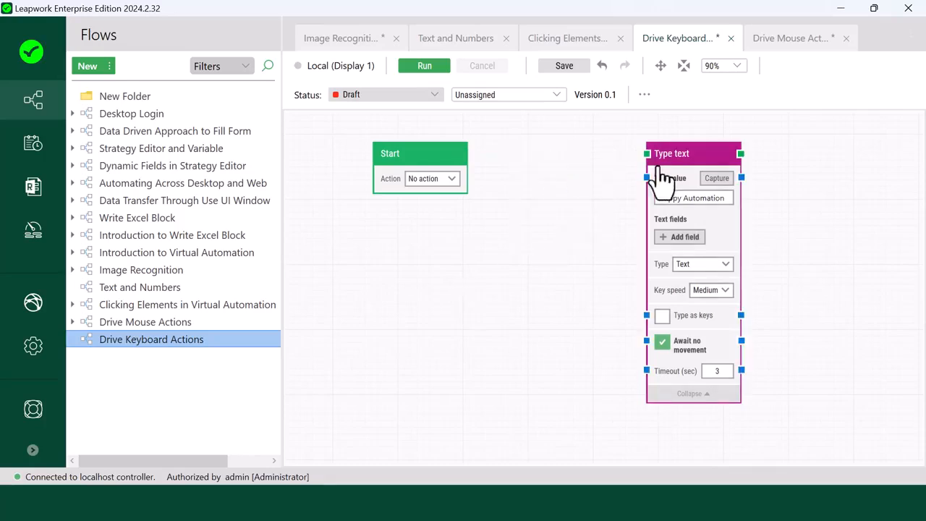
key("Delete")
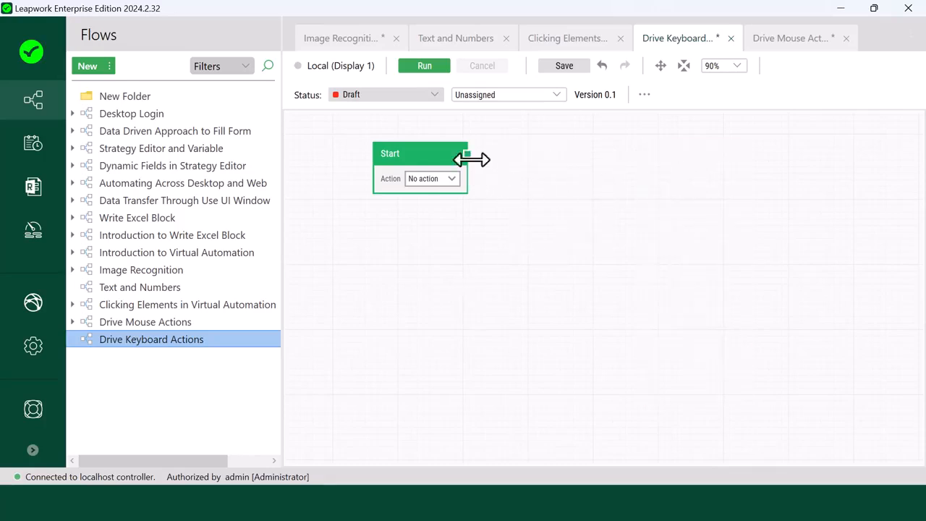
Step: Add a Press Key block connected to the Start block's output
left_click(470, 156)
left_click_drag(506, 157, 510, 158)
type("P")
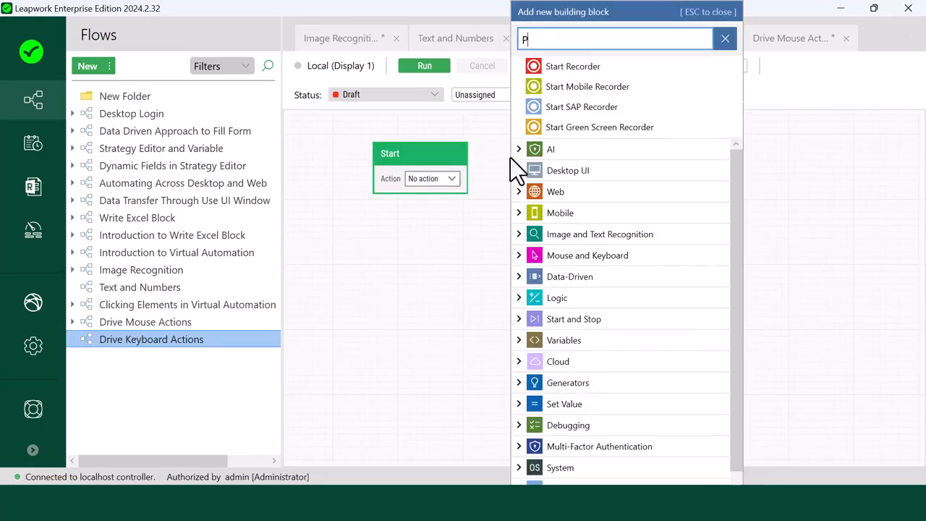
type("ress key")
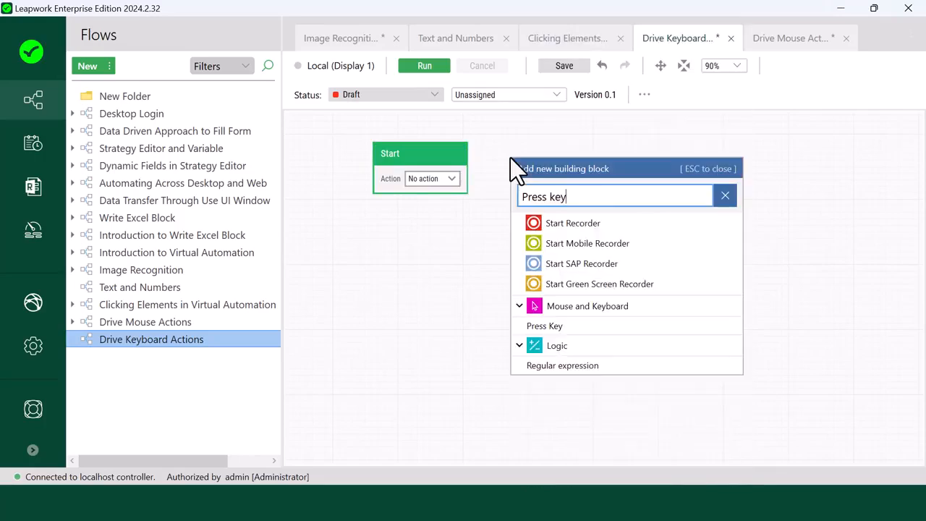
left_click(556, 325)
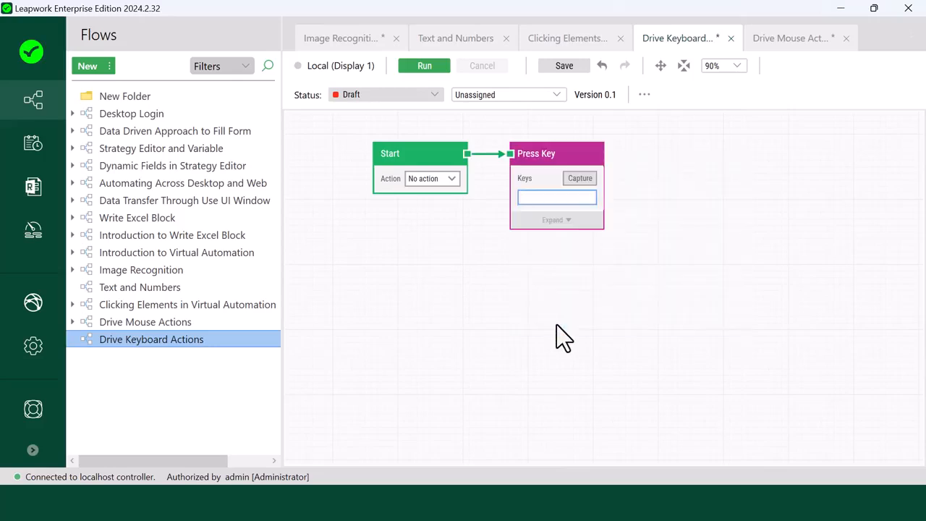
Step: Add a Release Key block connected to the Press Key block's output
left_click(661, 67)
left_click_drag(663, 165, 654, 230)
left_click_drag(595, 216, 644, 219)
type("Re")
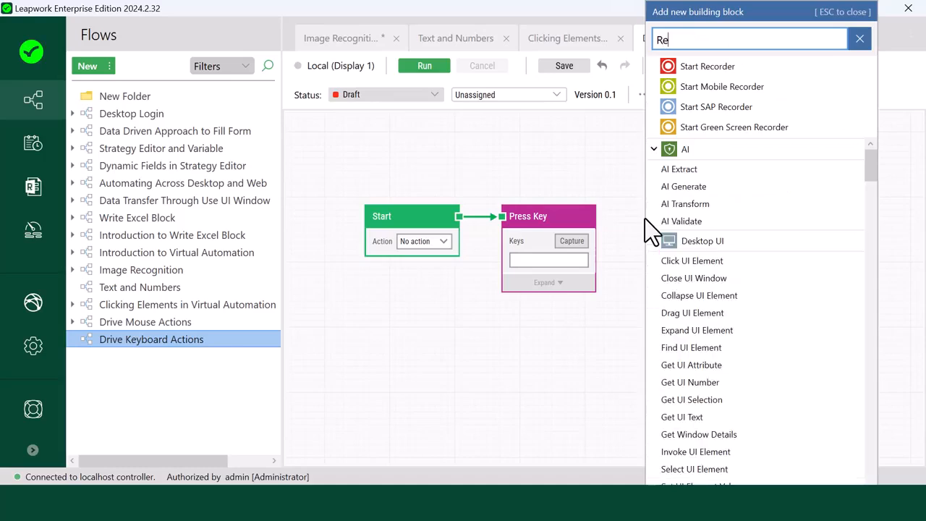
type("lease")
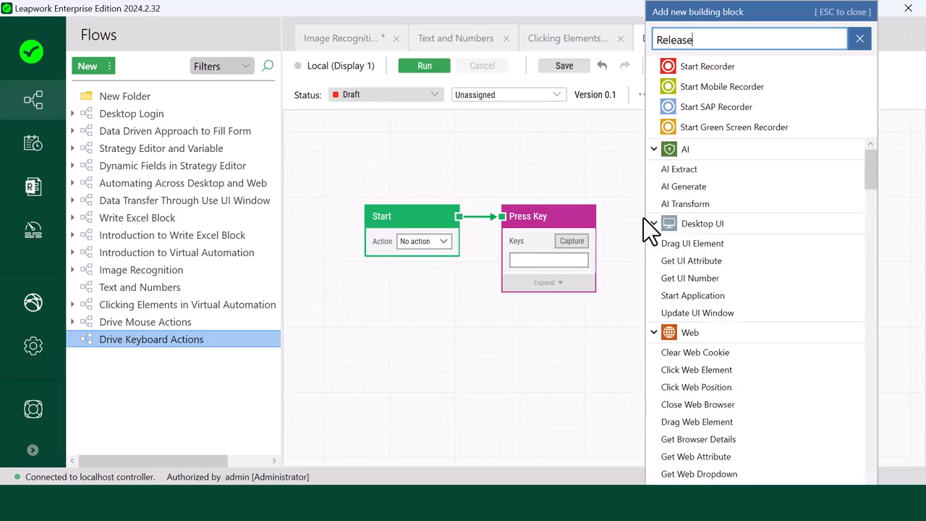
type(" key")
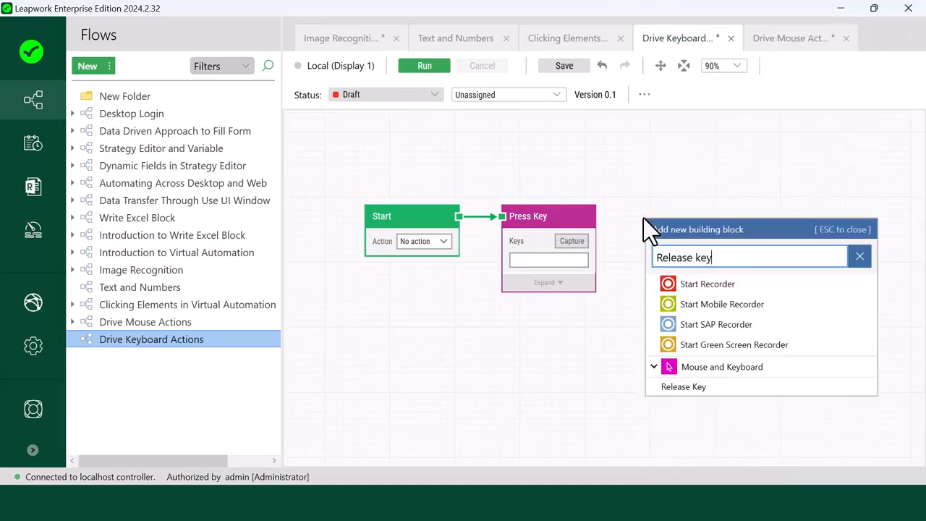
left_click(664, 389)
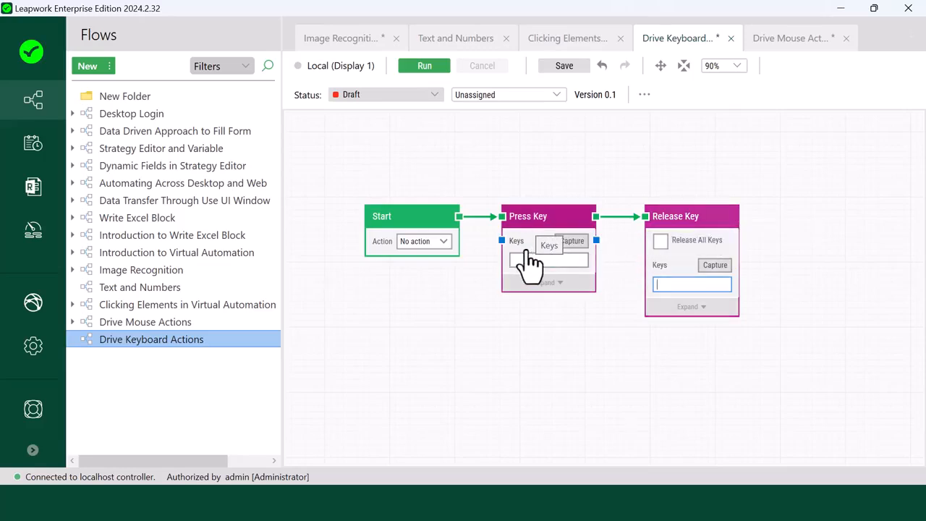
Step: Capture the left Ctrl key as the Press Key block's keys value
left_click(572, 241)
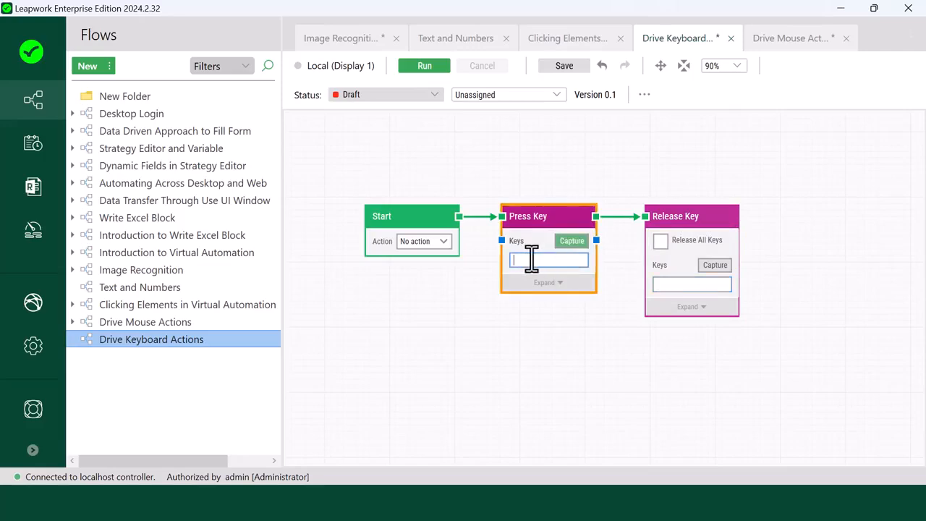
key("ctrl")
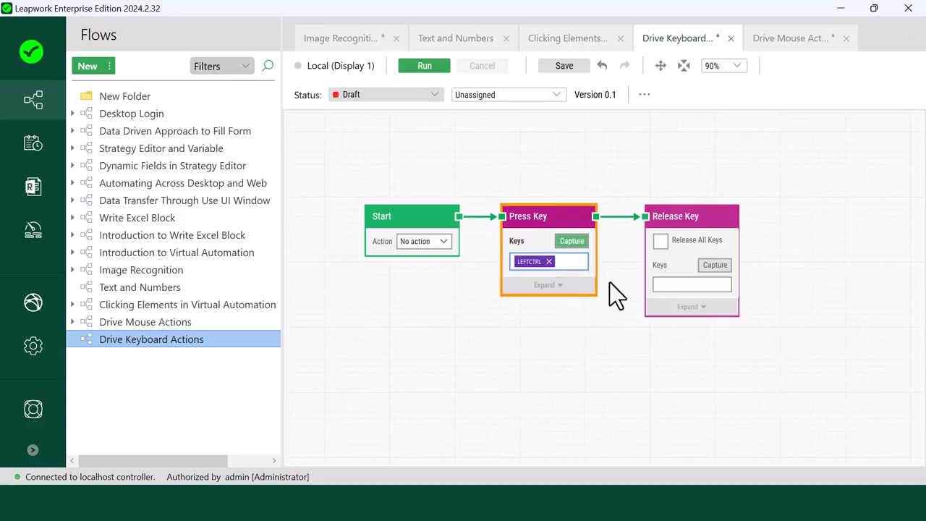
Step: Insert a Drag mouse block between Press Key and Release Key, replacing their direct connection with links through the new block
left_click_drag(702, 217, 871, 219)
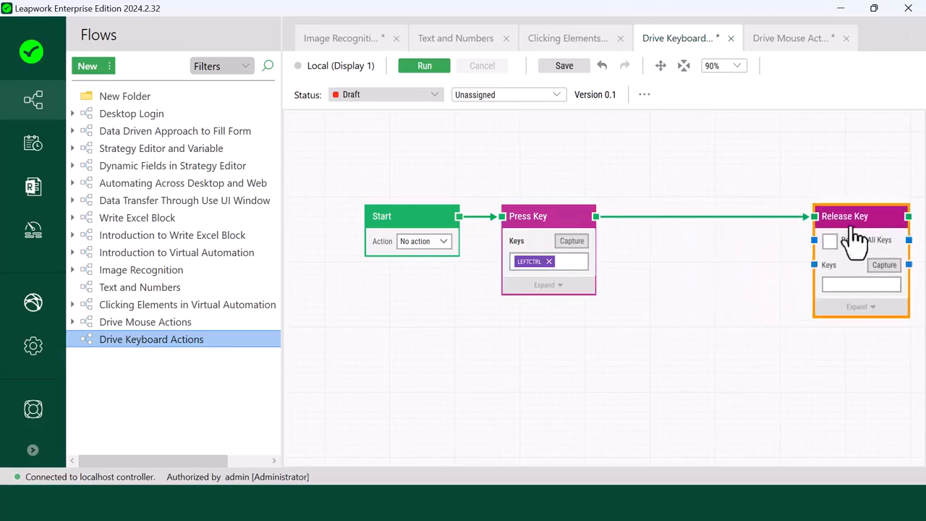
left_click(672, 217)
key("Delete")
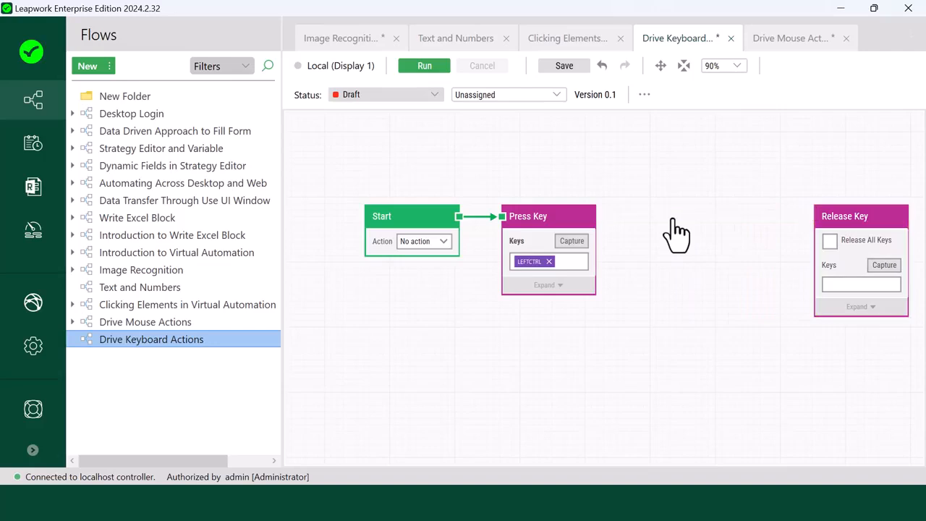
left_click_drag(595, 216, 649, 218)
type("Drag ")
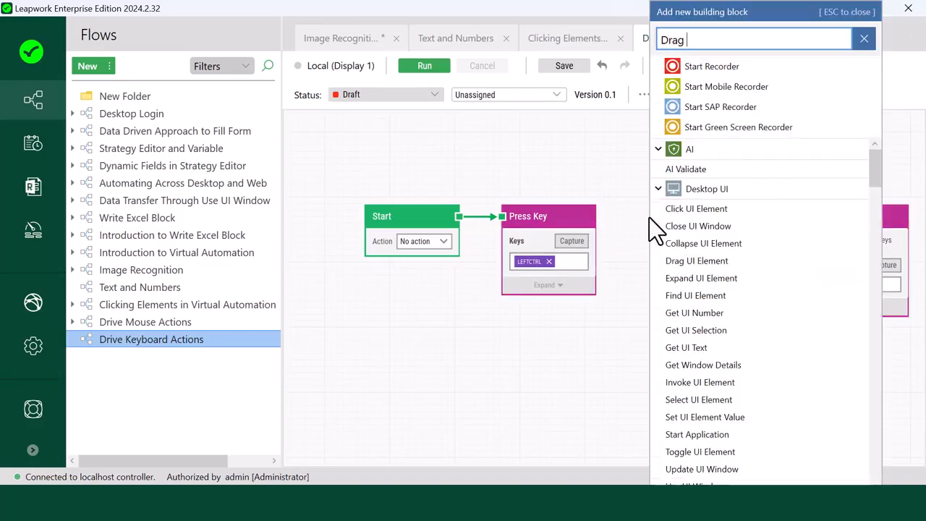
type("mouse")
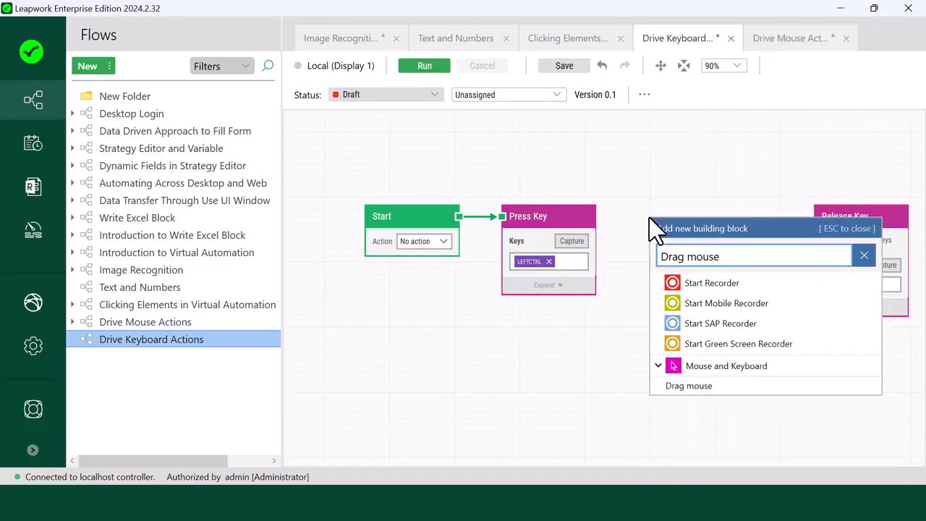
left_click(701, 386)
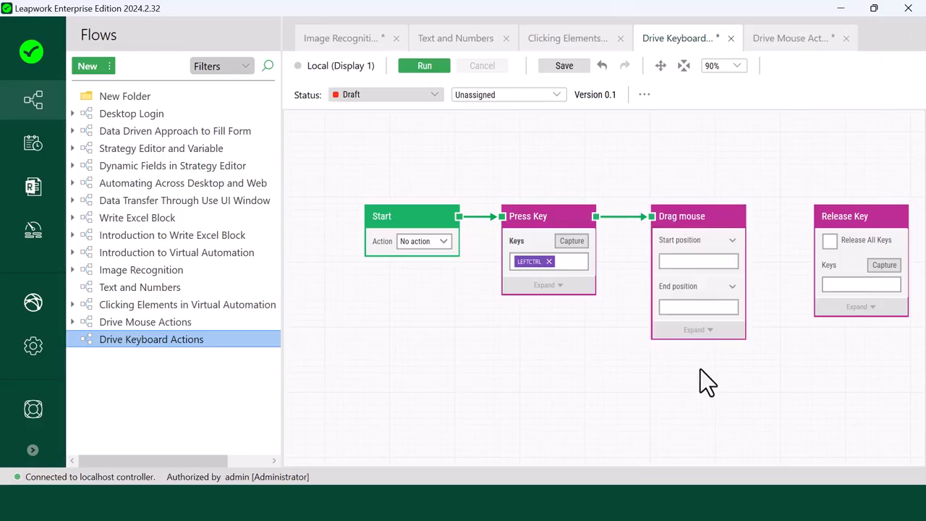
left_click_drag(746, 217, 829, 223)
left_click(760, 263)
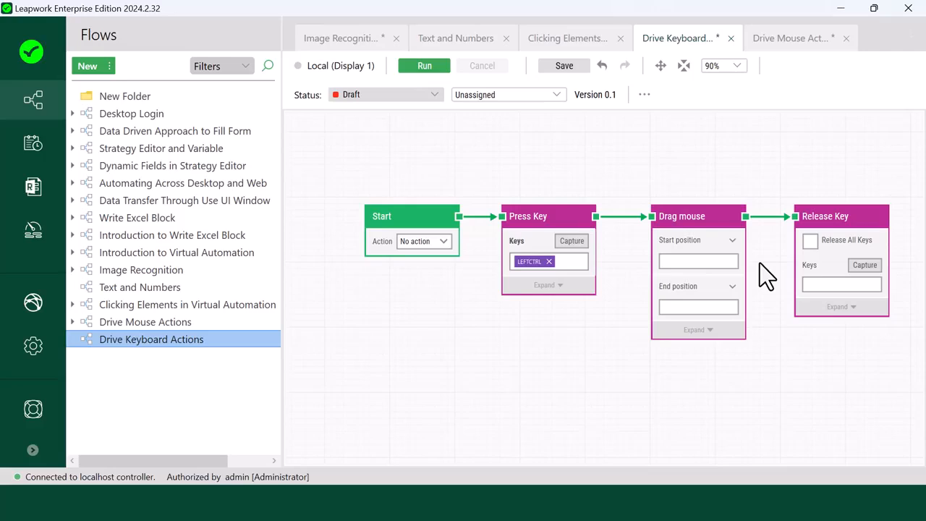
Step: Enable the Release All Keys option on the Release Key block
left_click(861, 275)
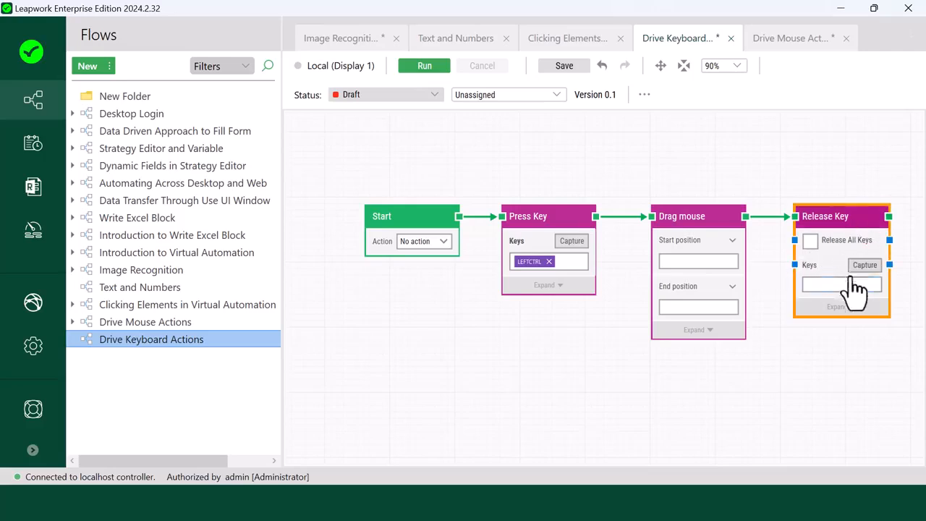
left_click(810, 241)
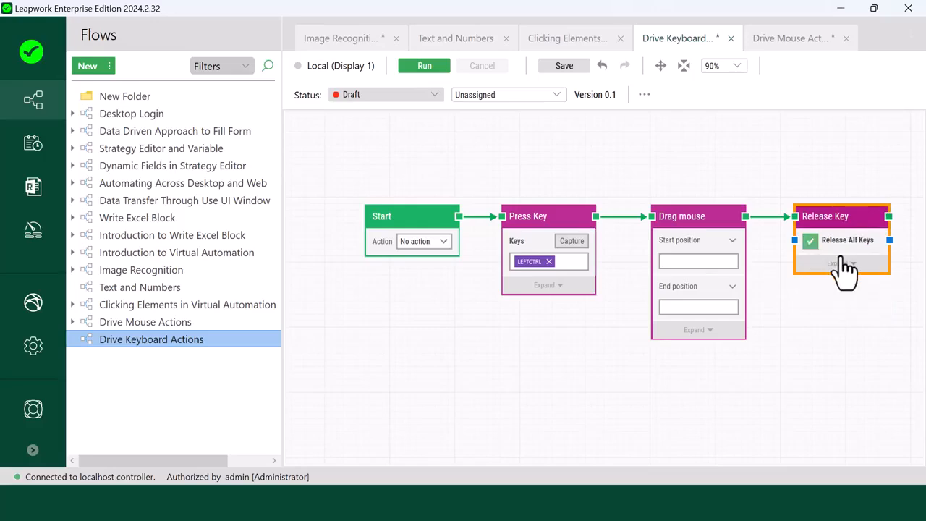
left_click(540, 333)
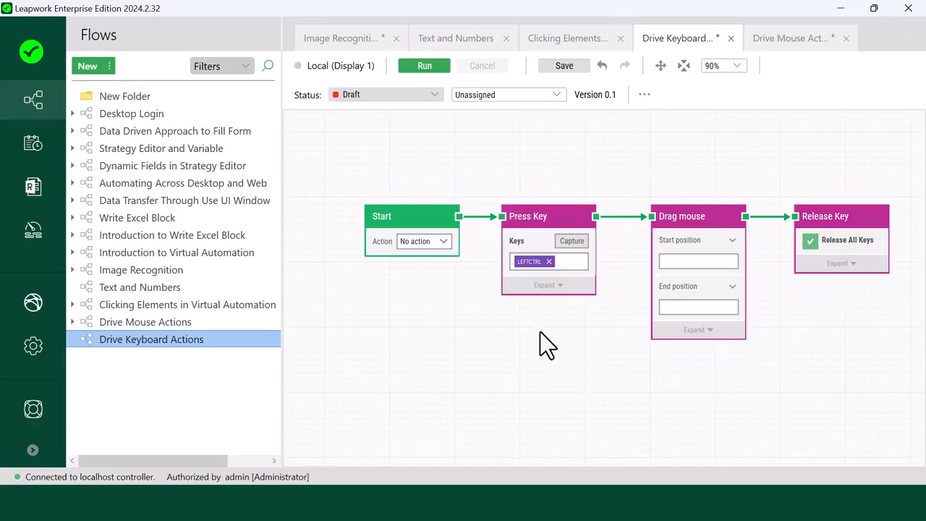